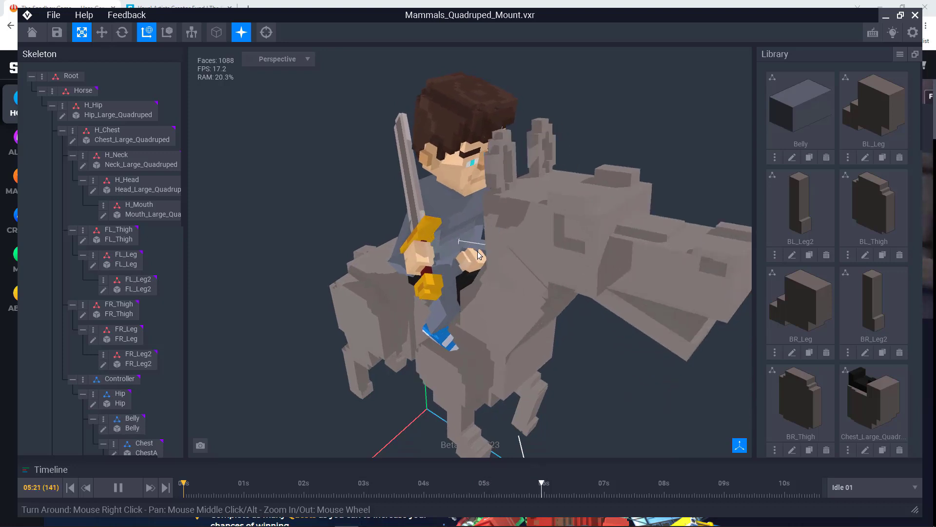
- Select H_Head, then H_Neck in the Skeleton tree, and orbit to a high front view of horse and rider
click(478, 255)
right_drag(478, 255, 478, 251)
click(477, 251)
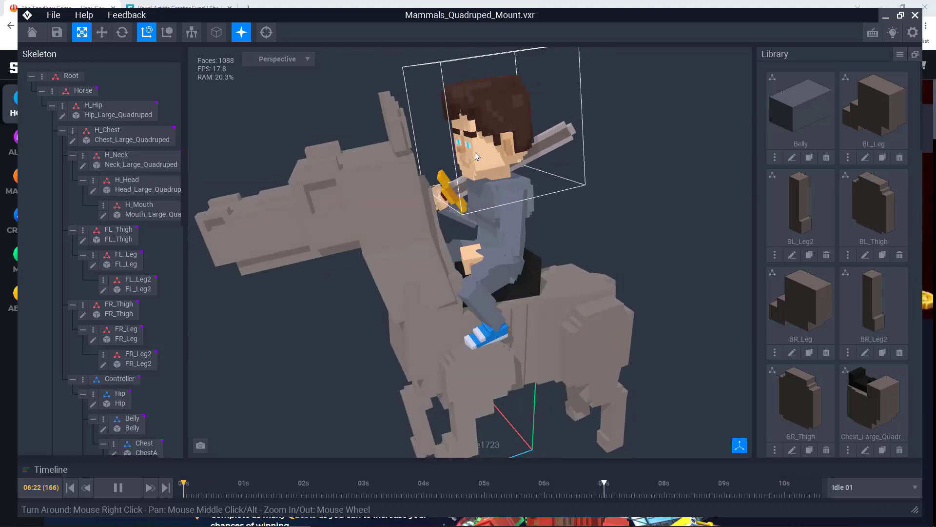
right_drag(475, 152, 476, 157)
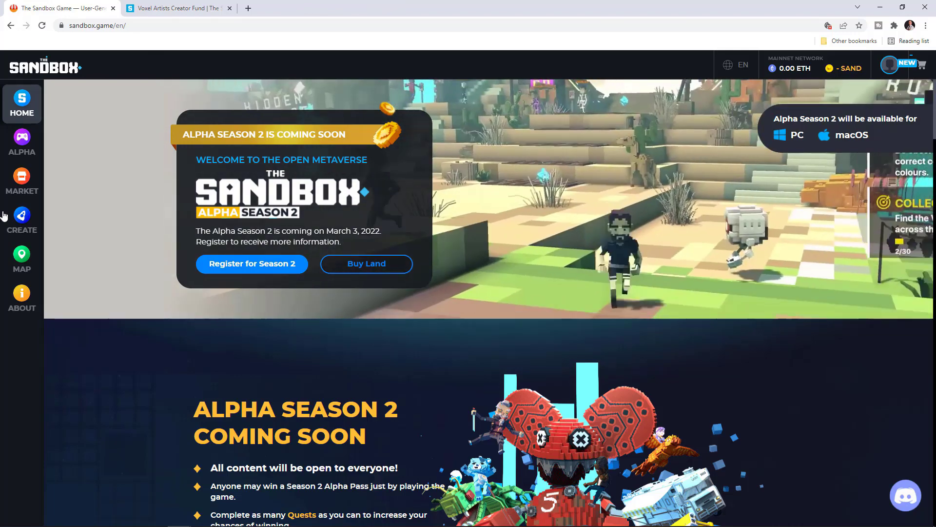
- Go to the VoxEdit page under Create and scroll to the Create your own Vox Models steps
click(24, 218)
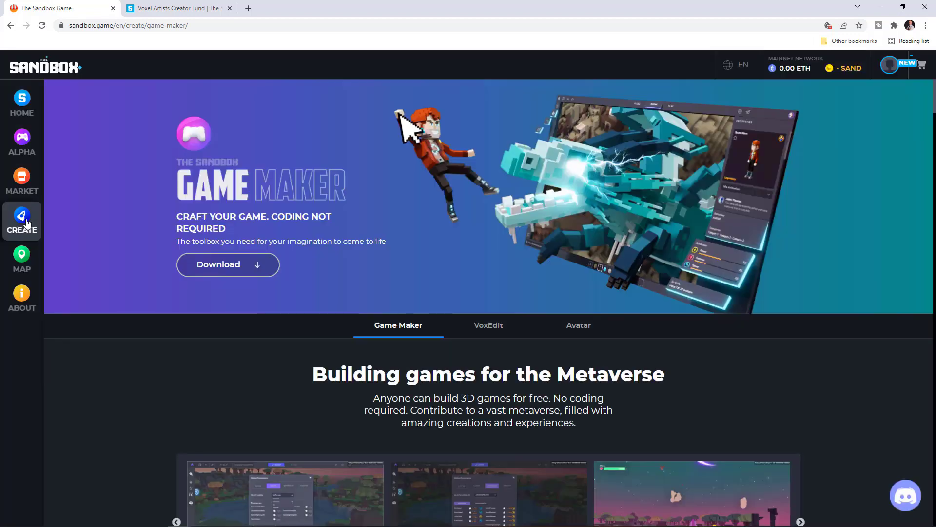
scroll(112, 312, down, 3)
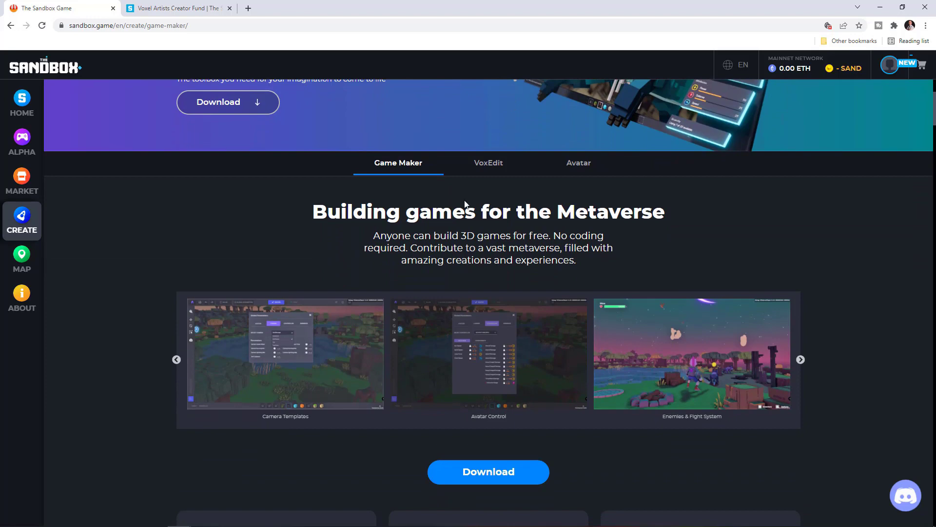
click(488, 162)
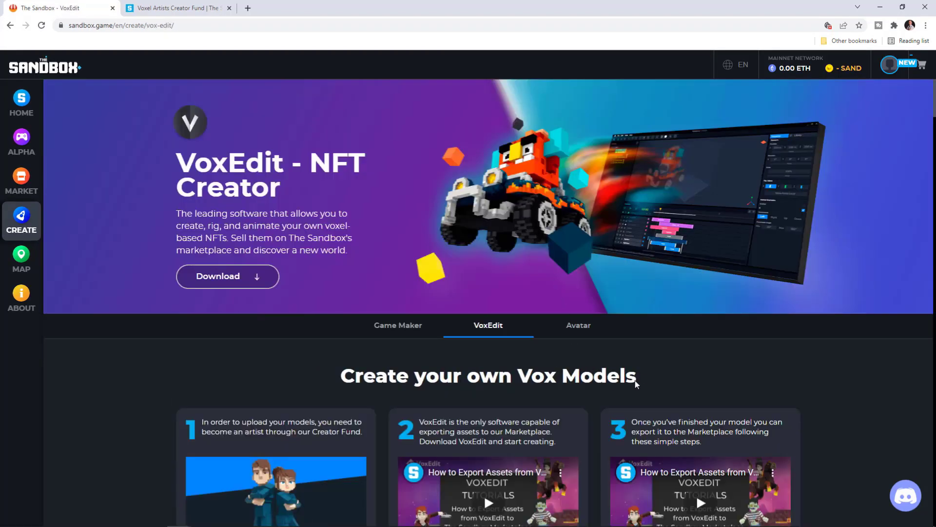
scroll(646, 385, down, 4)
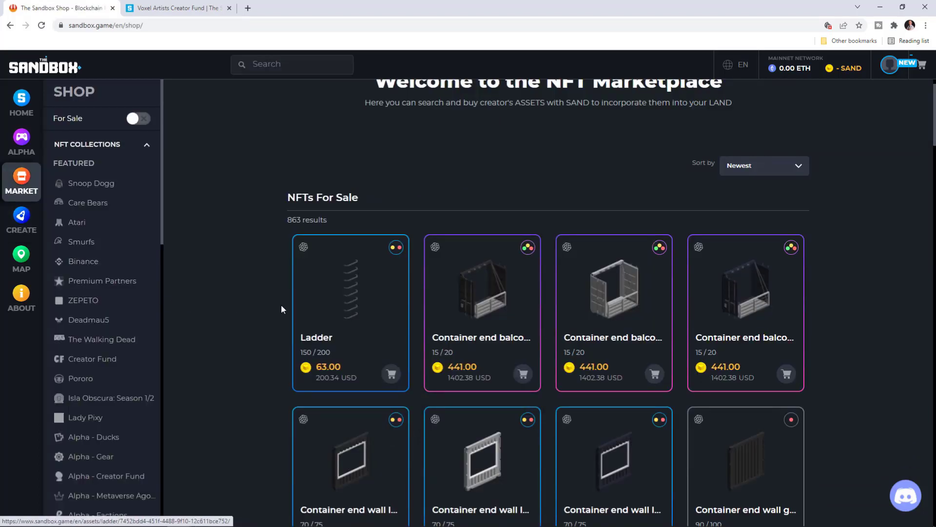
- Scroll down the Shop's asset grid to NFTs Entities and back up to the top
scroll(372, 299, down, 4)
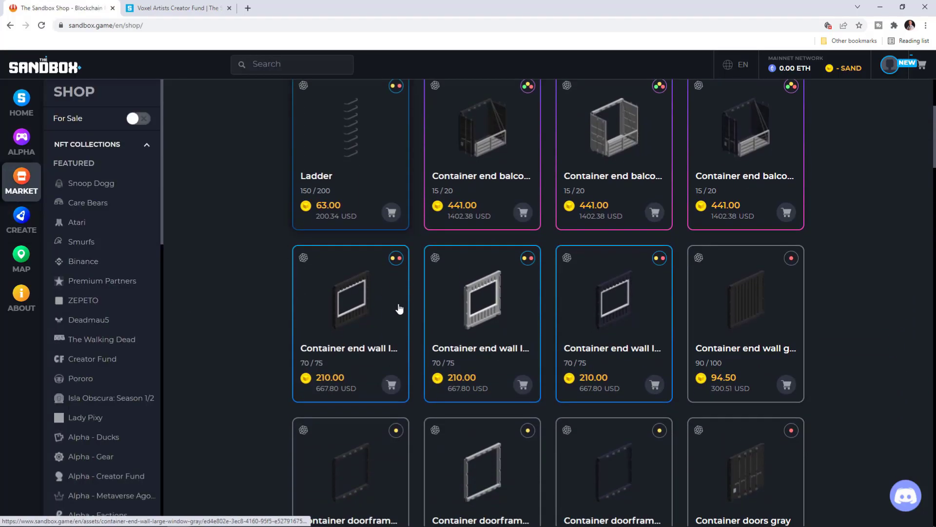
scroll(430, 317, down, 10)
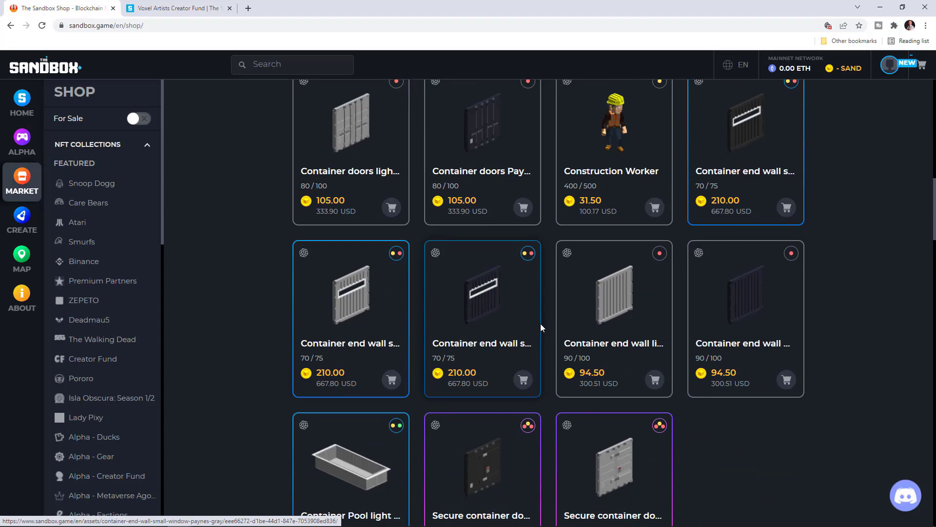
scroll(542, 327, down, 7)
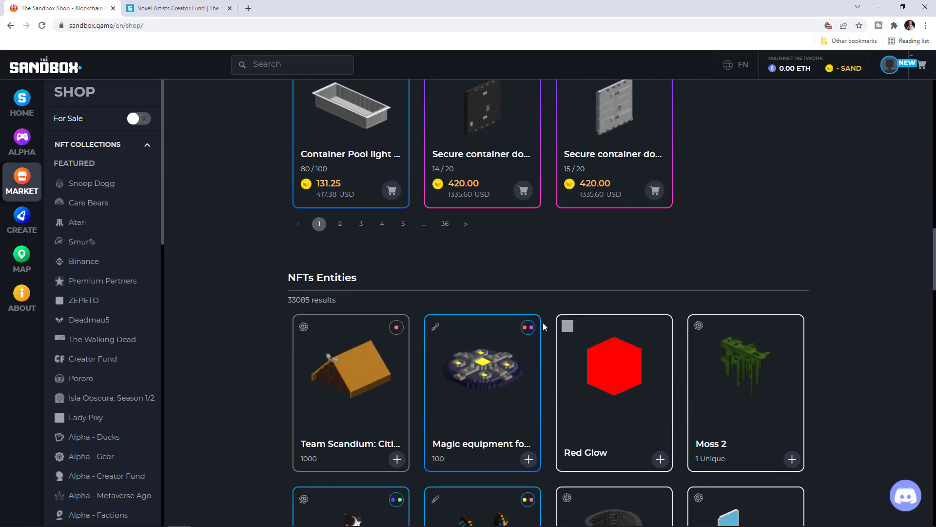
scroll(545, 326, down, 3)
scroll(544, 324, down, 3)
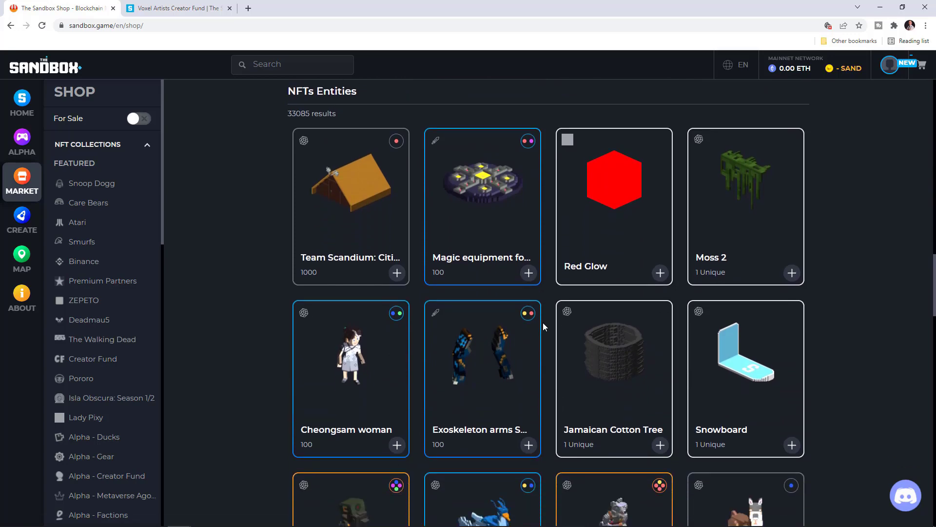
scroll(545, 322, up, 13)
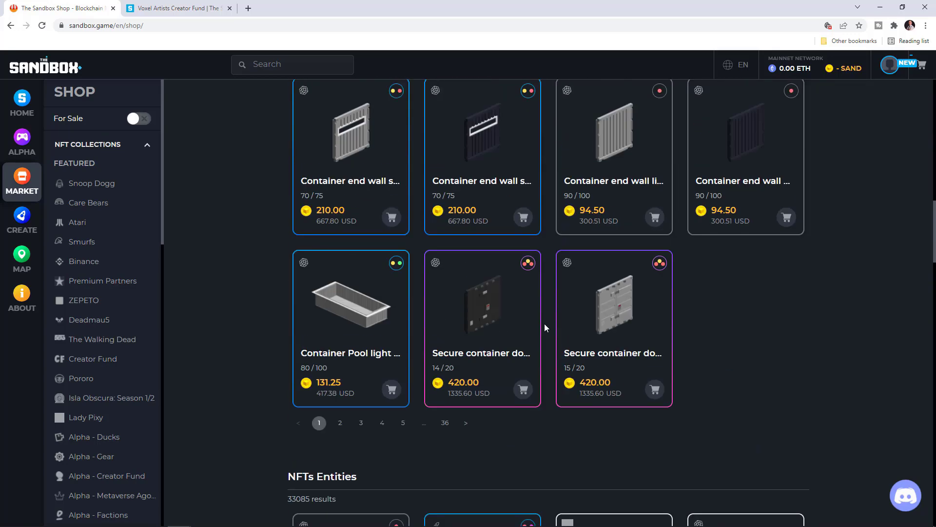
scroll(549, 318, up, 2)
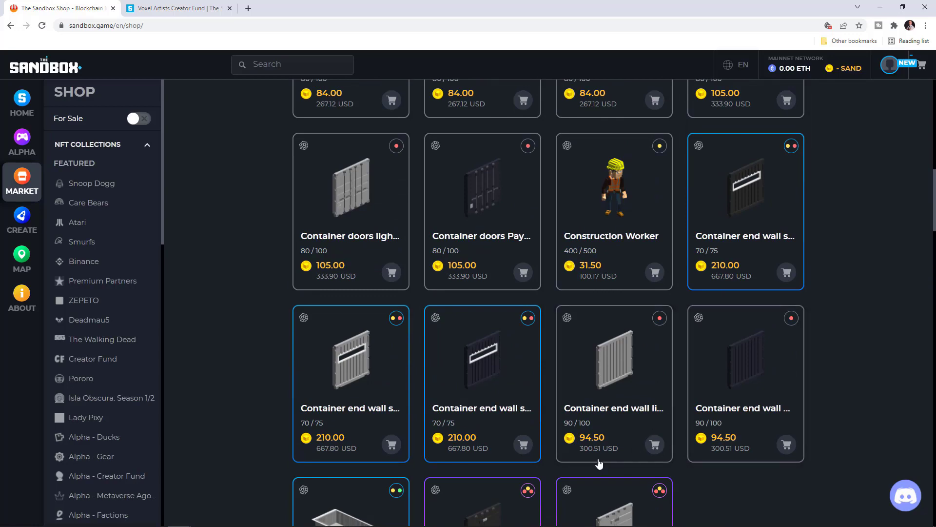
scroll(599, 464, up, 8)
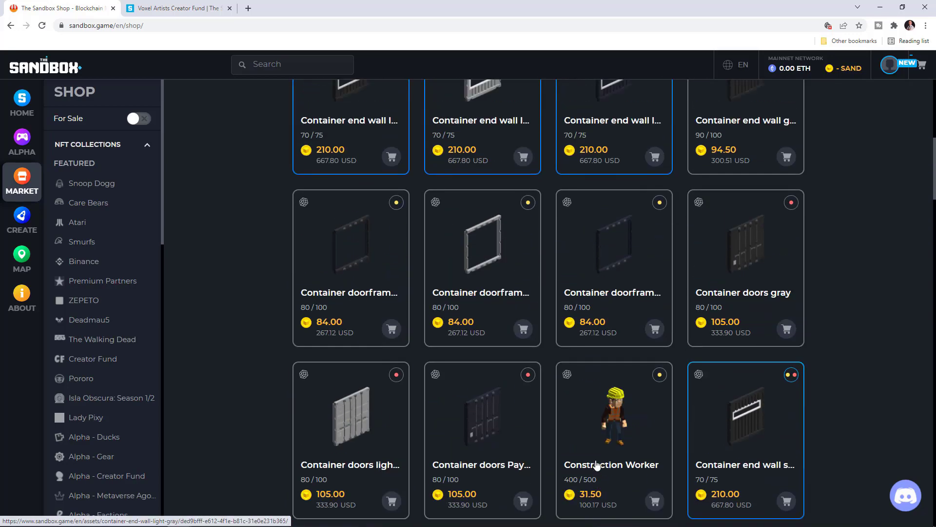
scroll(597, 464, up, 2)
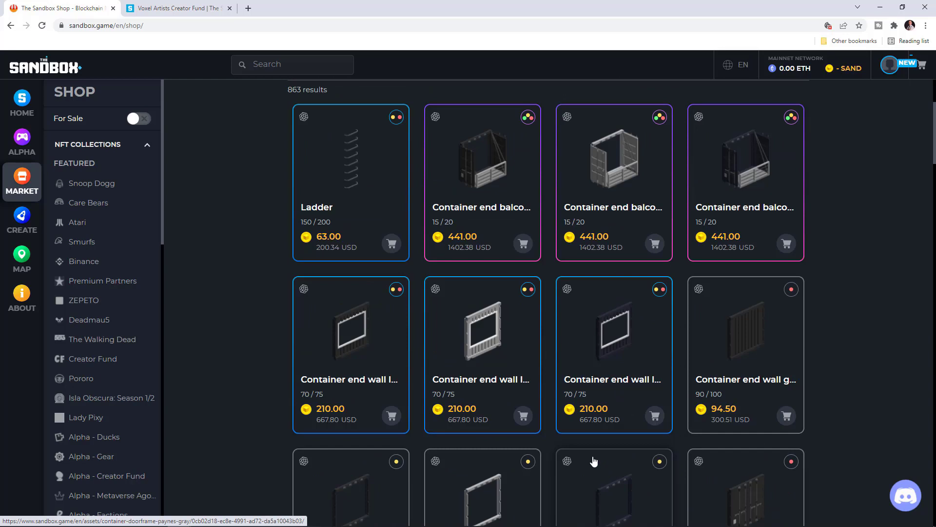
- Switch to the Voxel Artists Creator Fund tab and scroll through its benefits to Grant Guidelines
click(162, 6)
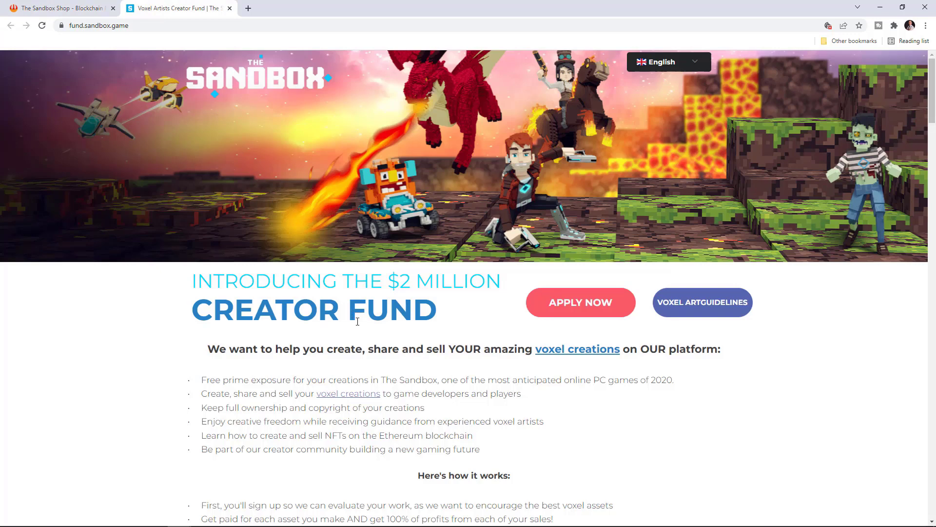
scroll(453, 302, down, 3)
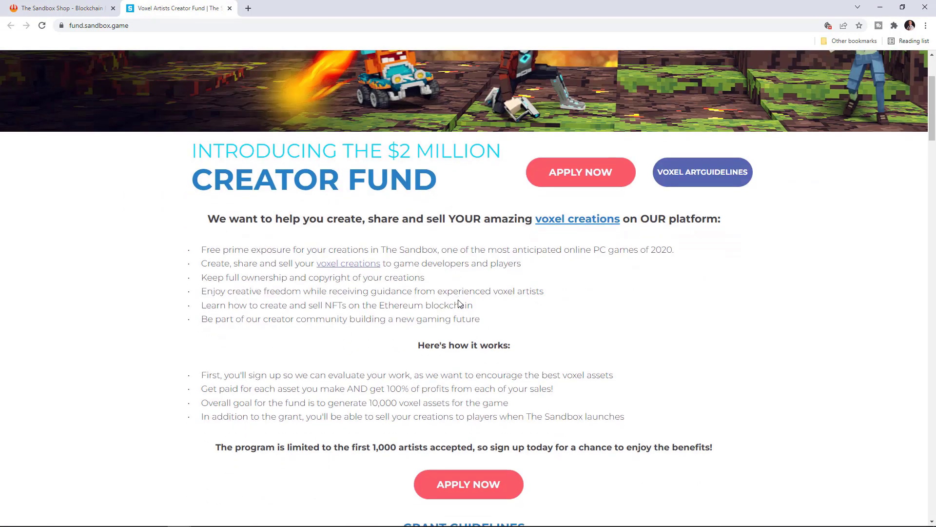
scroll(458, 304, down, 1)
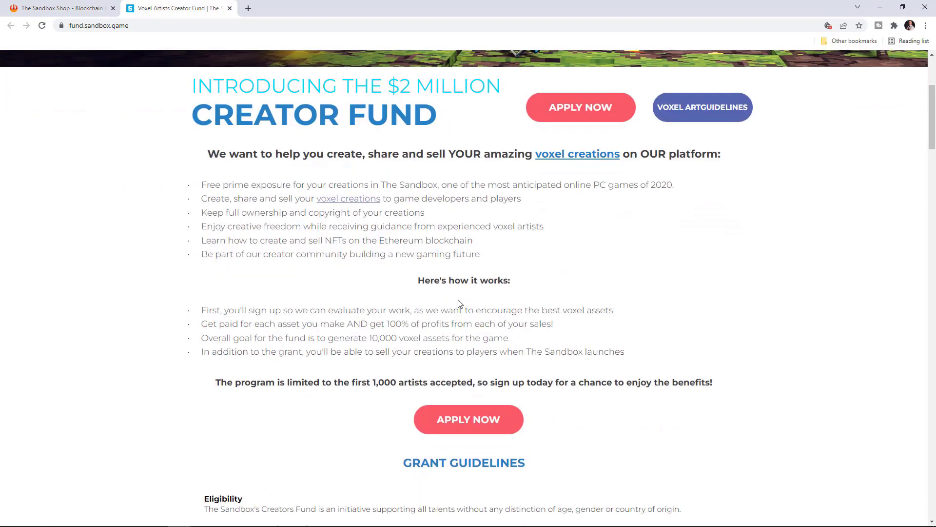
scroll(458, 306, down, 3)
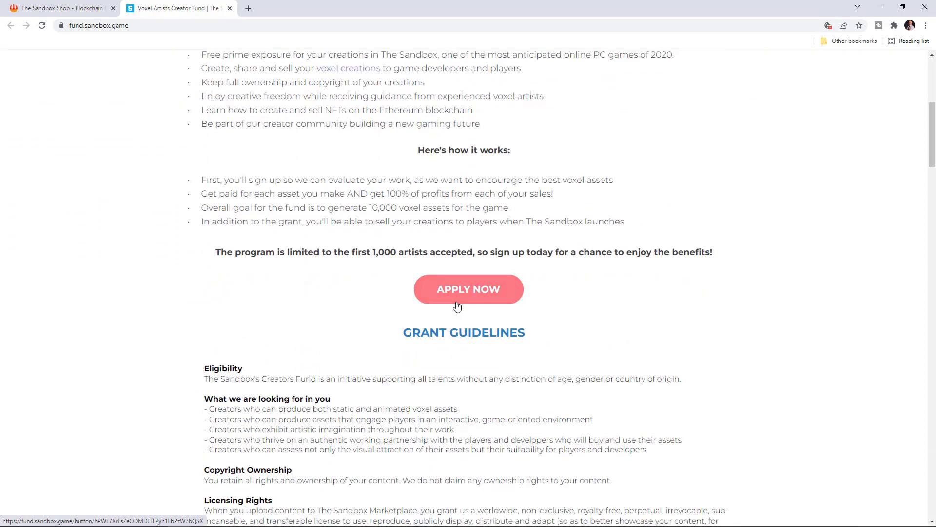
scroll(458, 306, up, 4)
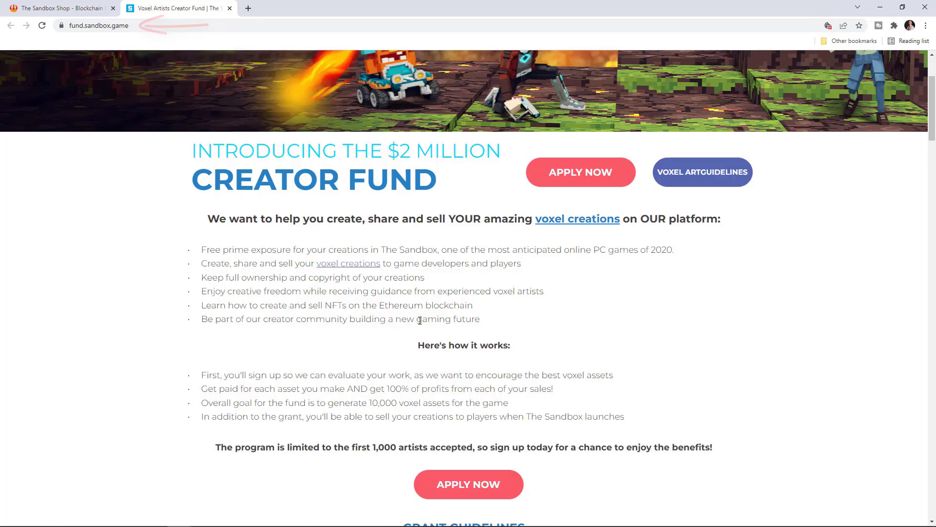
scroll(422, 331, down, 6)
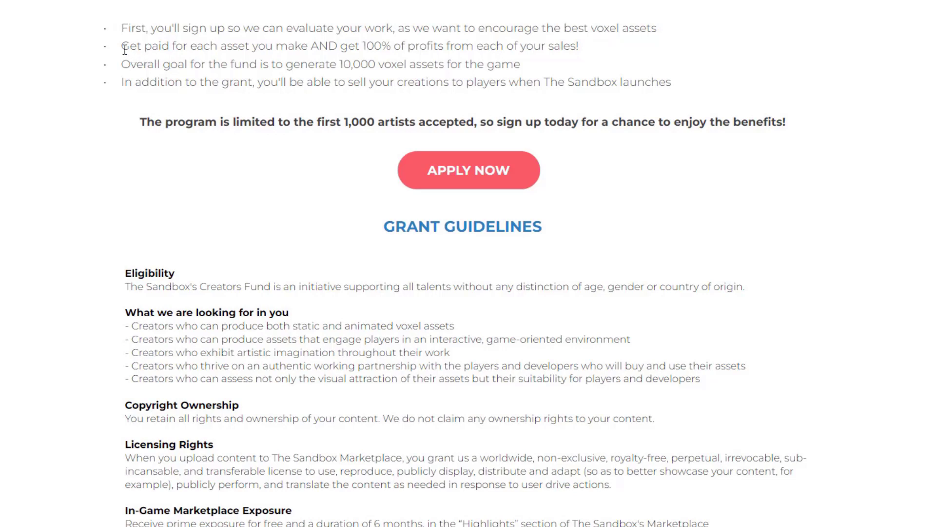
- Highlight the 'Get paid for each asset' bullet and the Copyright Ownership rights statement while reading
drag(125, 49, 363, 47)
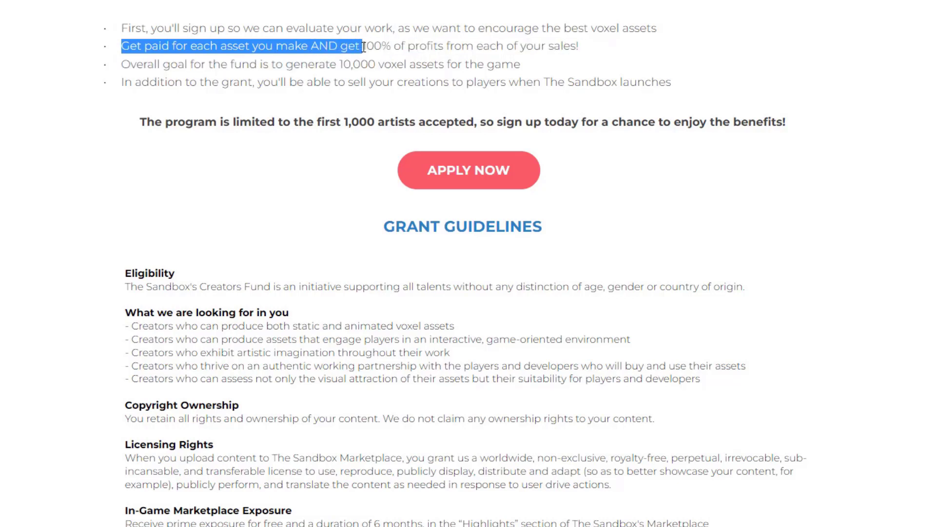
click(389, 52)
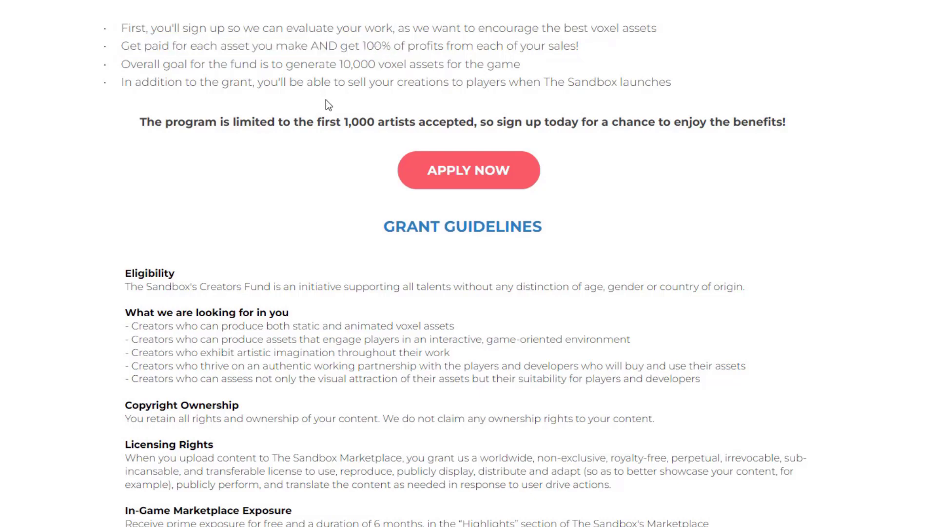
drag(136, 418, 236, 422)
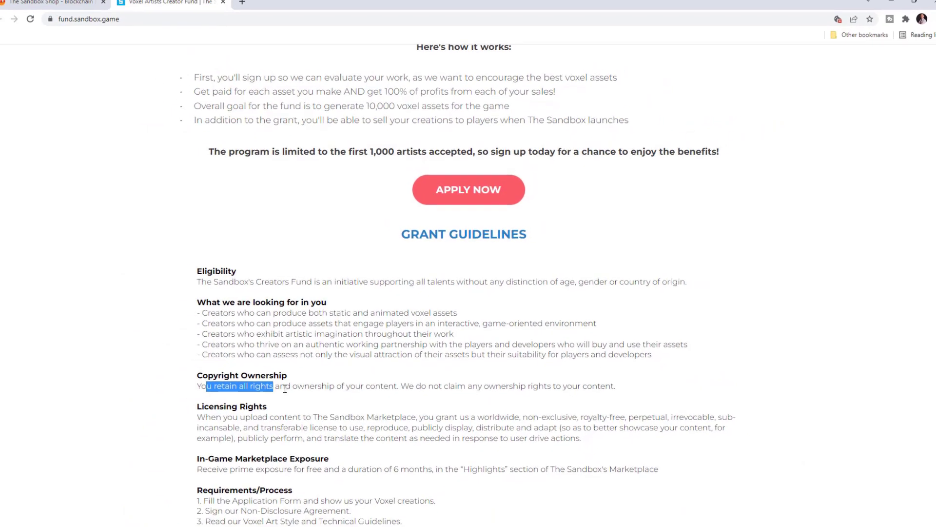
drag(285, 389, 298, 388)
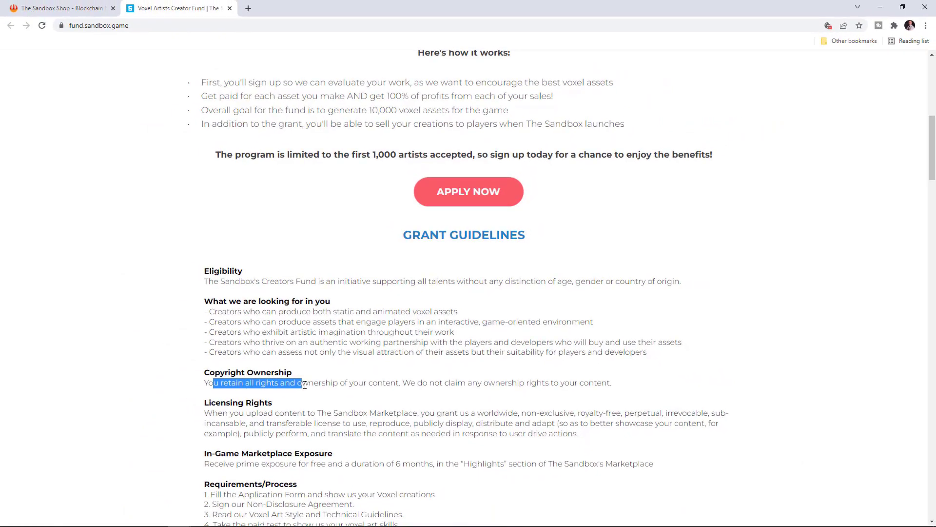
click(339, 397)
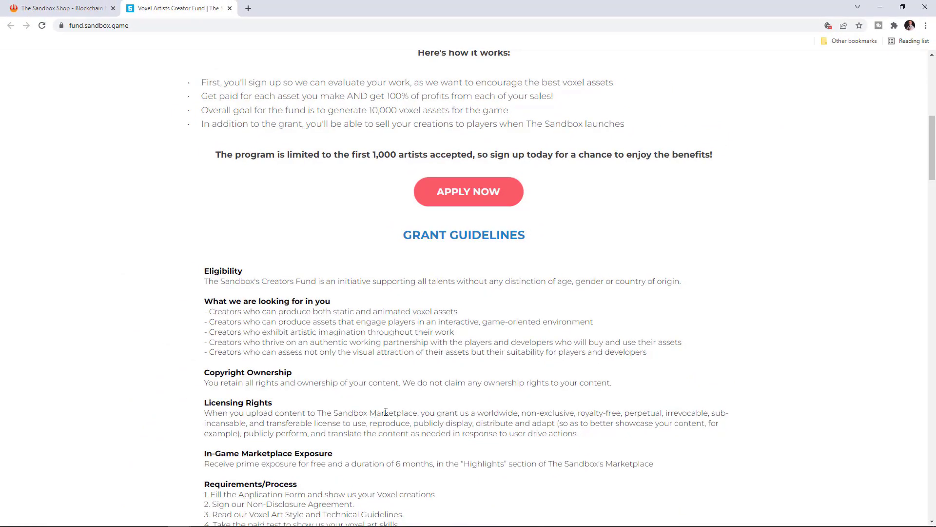
- Return from the Shop to the VoxEdit page under Create and scroll down it
click(77, 3)
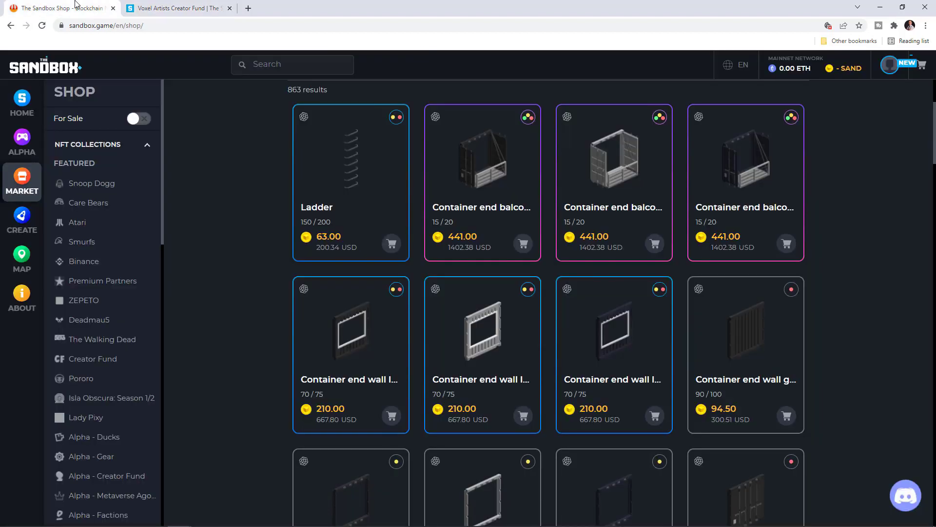
click(23, 226)
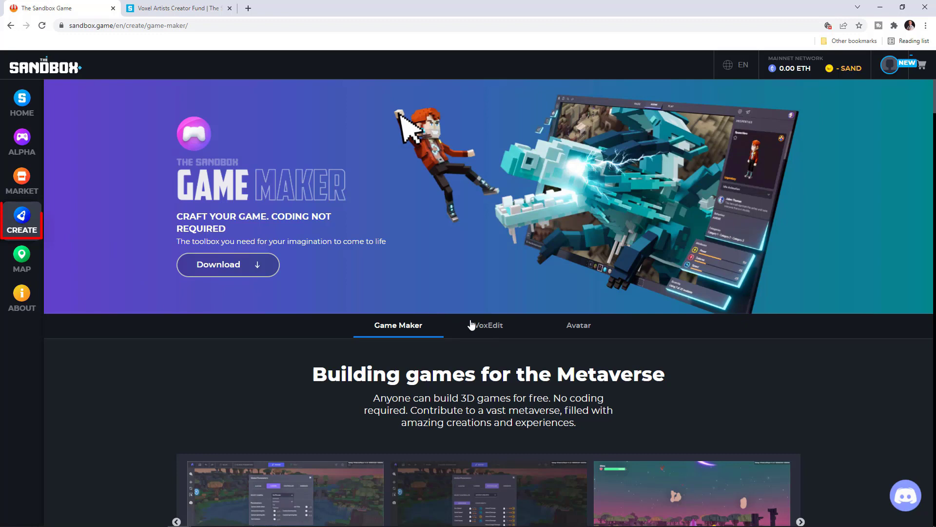
click(483, 325)
scroll(517, 422, down, 4)
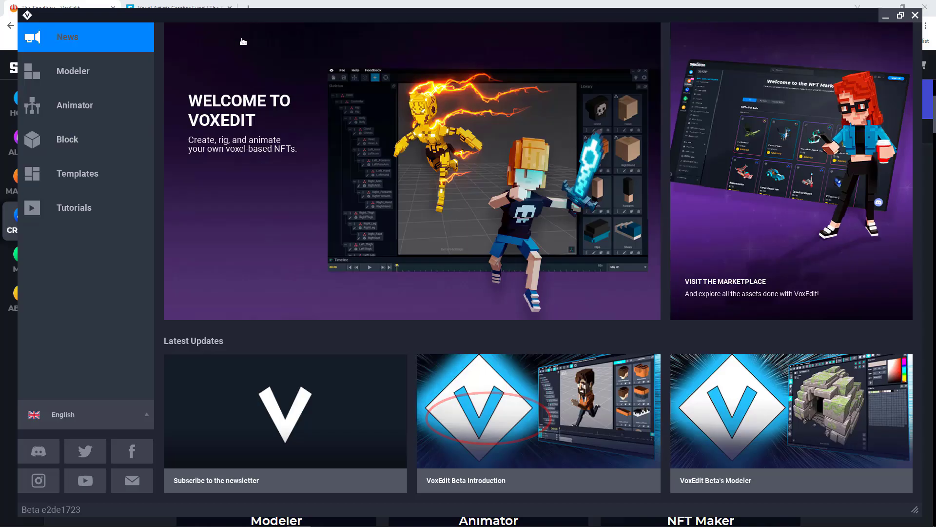
- Browse VoxEdit's Modeler, Animator, Block and Templates start pages, then open Tutorials
mouse_move(361, 20)
mouse_down()
mouse_move(351, 29)
mouse_move(358, 20)
mouse_up()
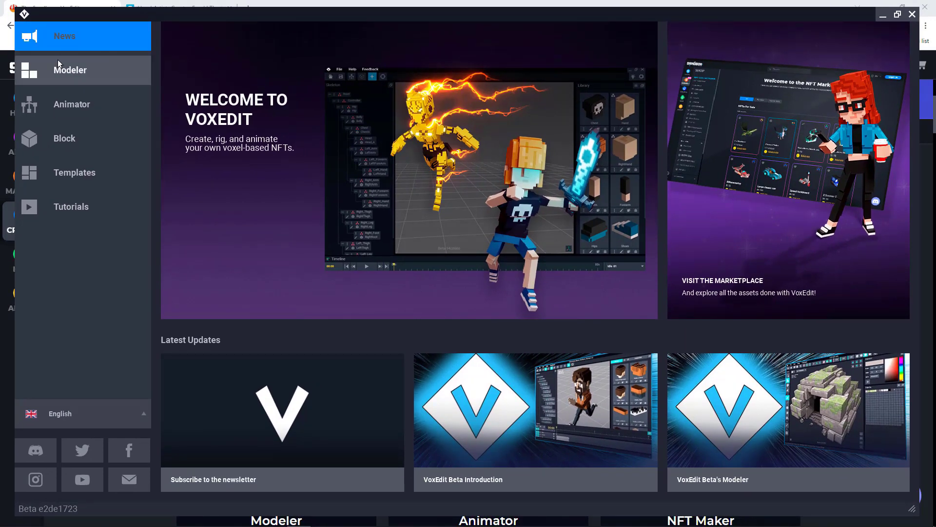
click(67, 70)
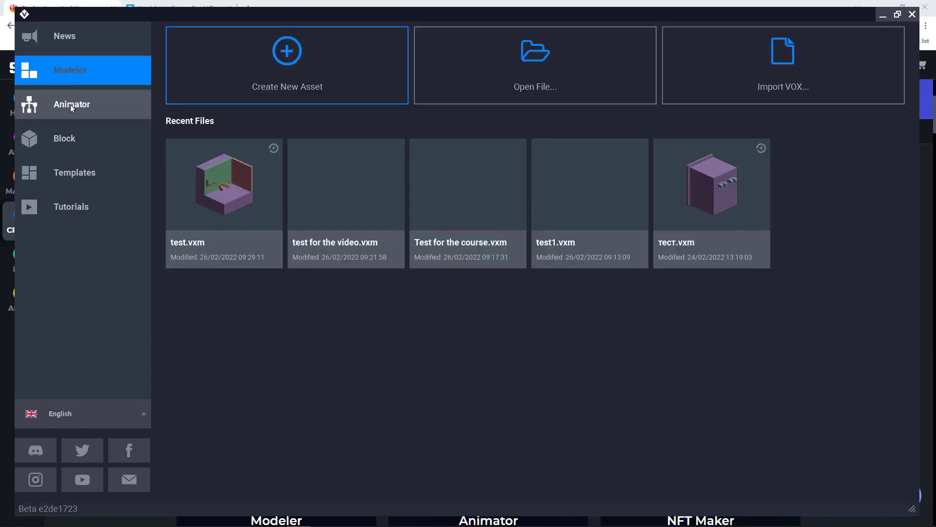
click(71, 107)
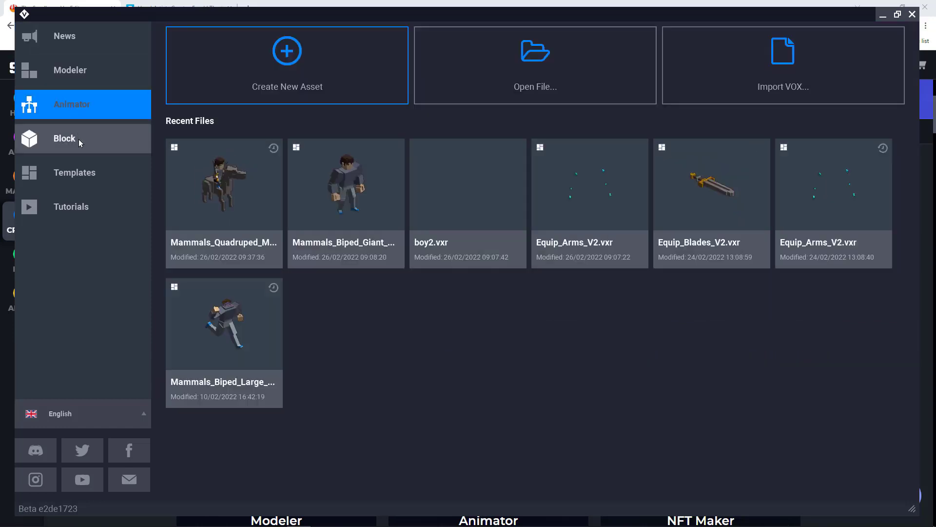
click(78, 139)
click(88, 186)
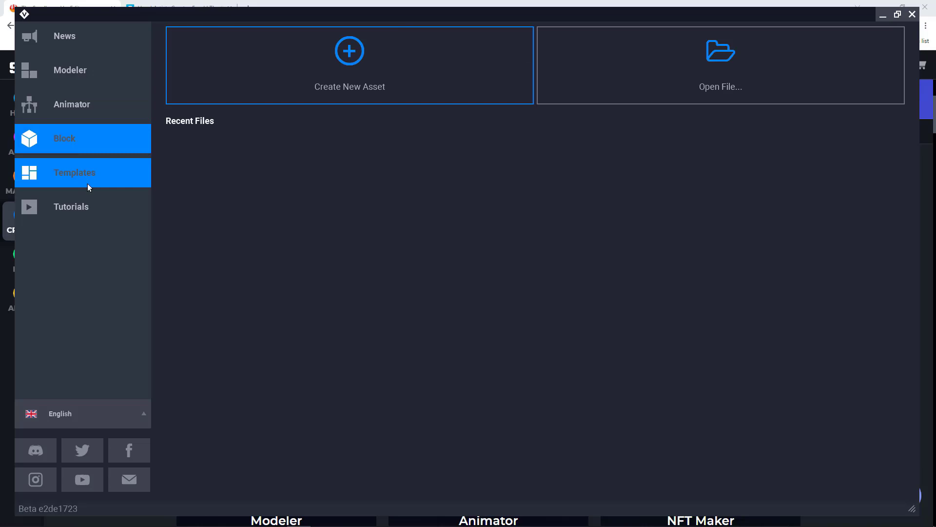
click(77, 209)
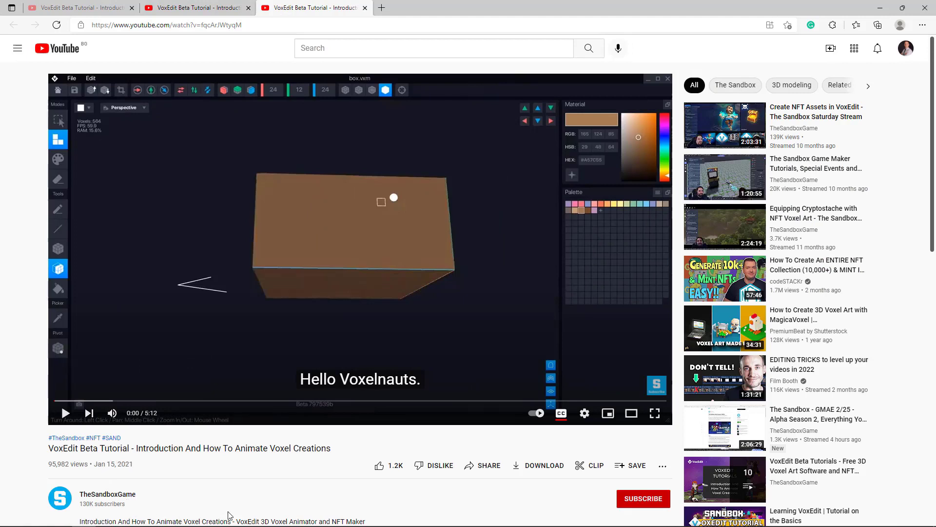
- Play the VoxEdit introduction tutorial, then go back to VoxEdit's Modeler start page
click(65, 413)
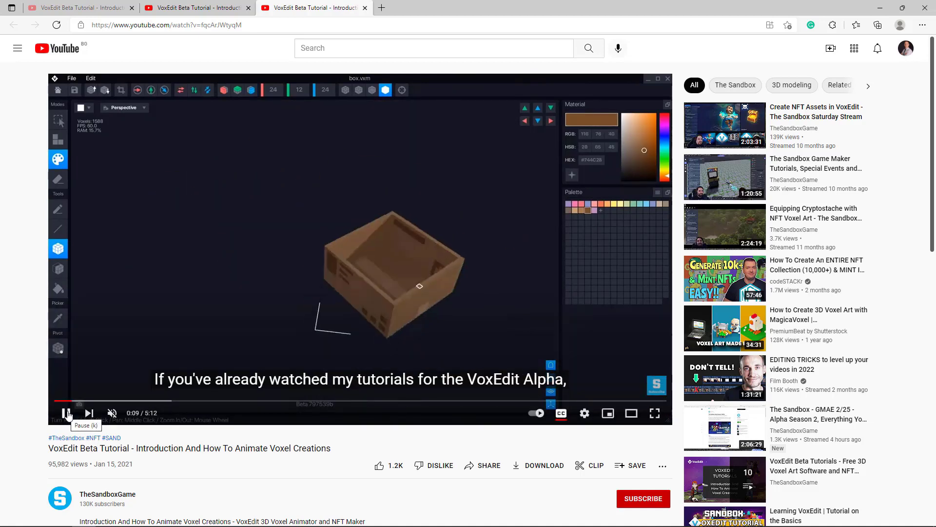
key(alt+Tab)
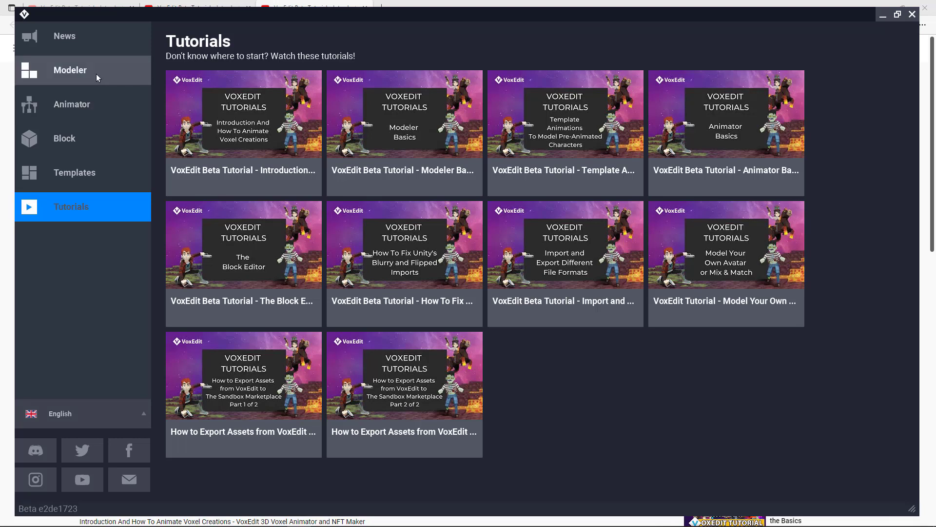
click(95, 74)
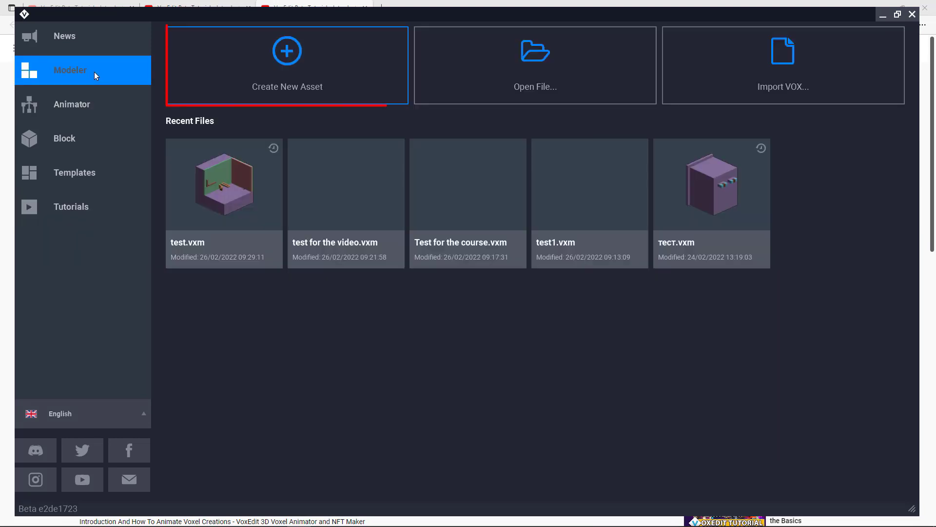
- Create a new modeler asset, rename it from 'Untitled' to 'cube1', and save it
click(286, 69)
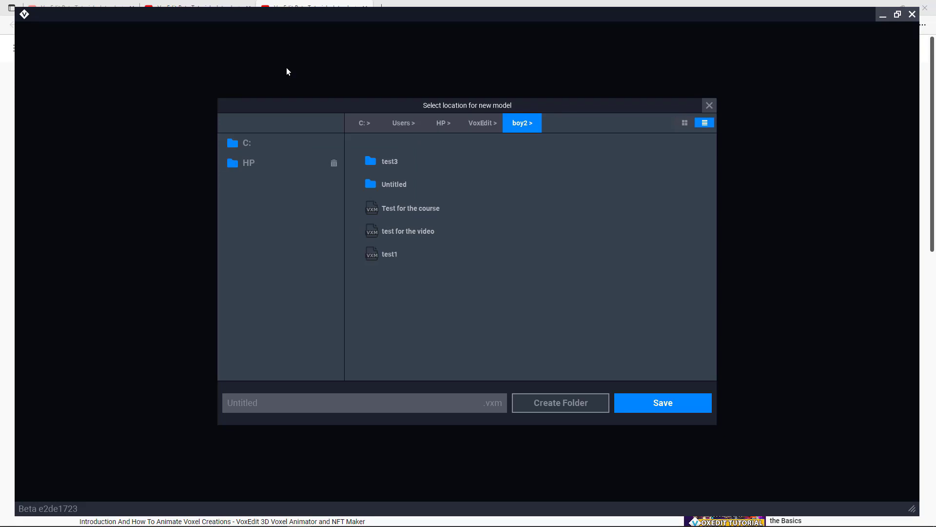
click(295, 403)
key(BackSpace)
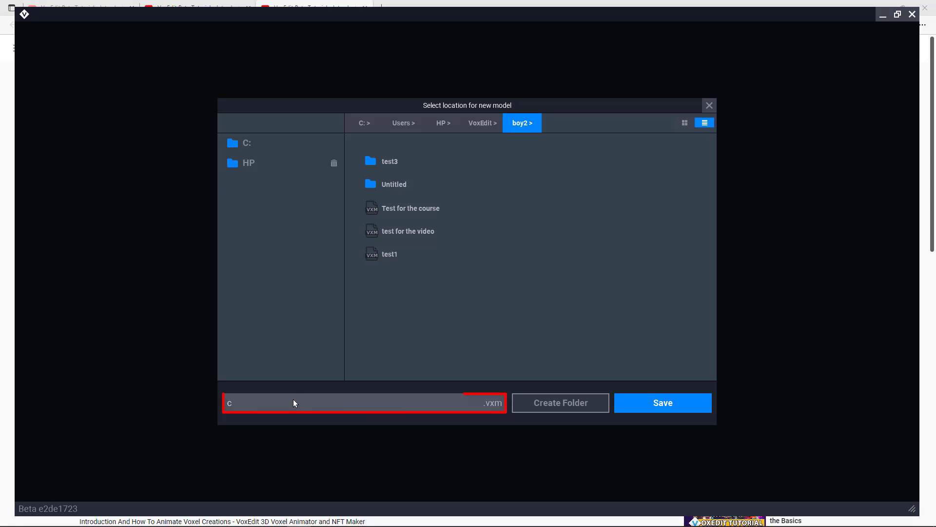
text(cube1)
click(671, 402)
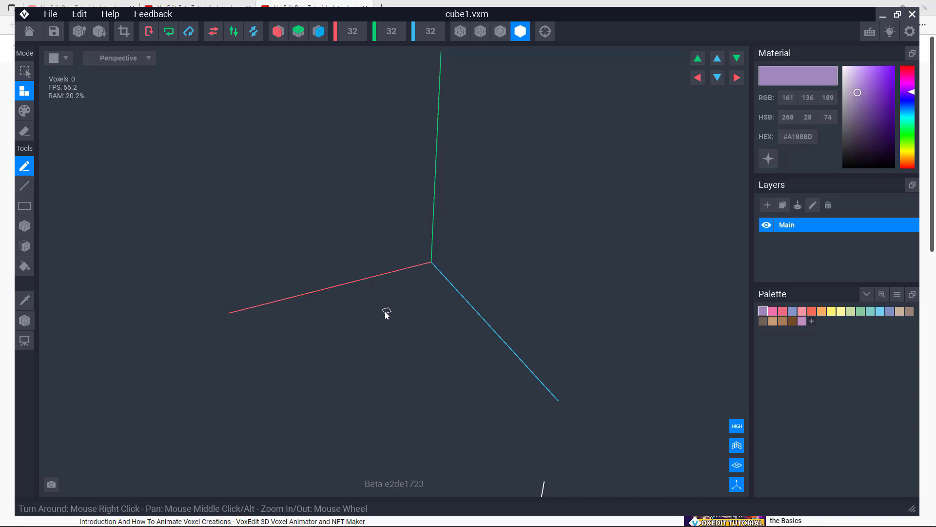
- Place several single purple voxels in a row and below it near the grid origin
scroll(385, 336, up, 5)
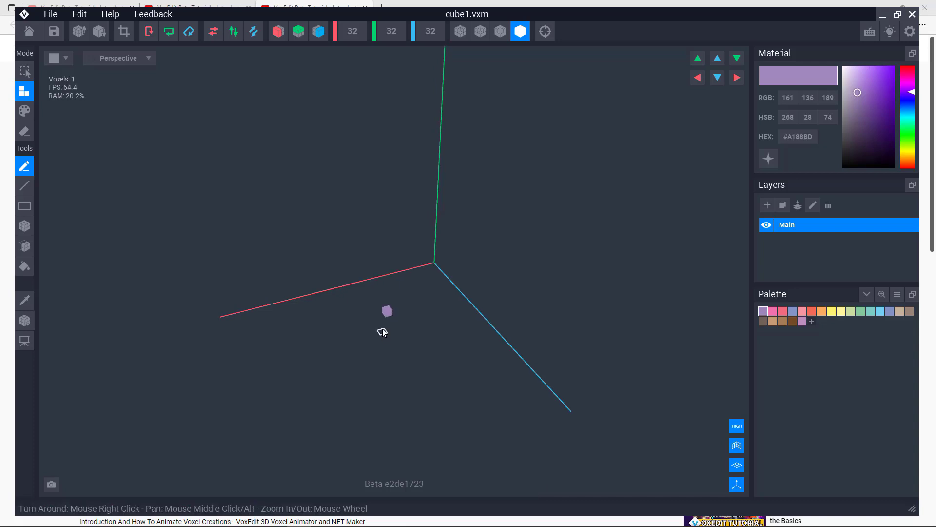
scroll(395, 364, up, 3)
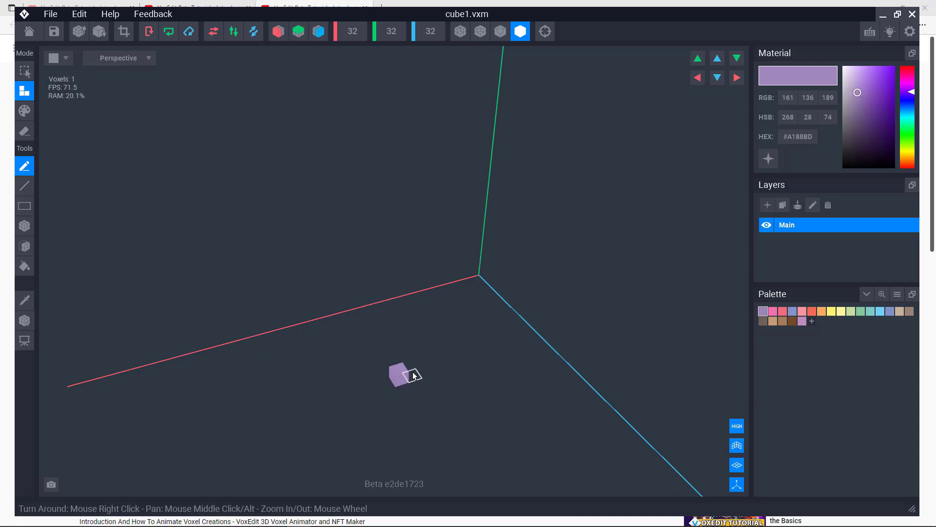
click(413, 375)
click(437, 373)
click(475, 353)
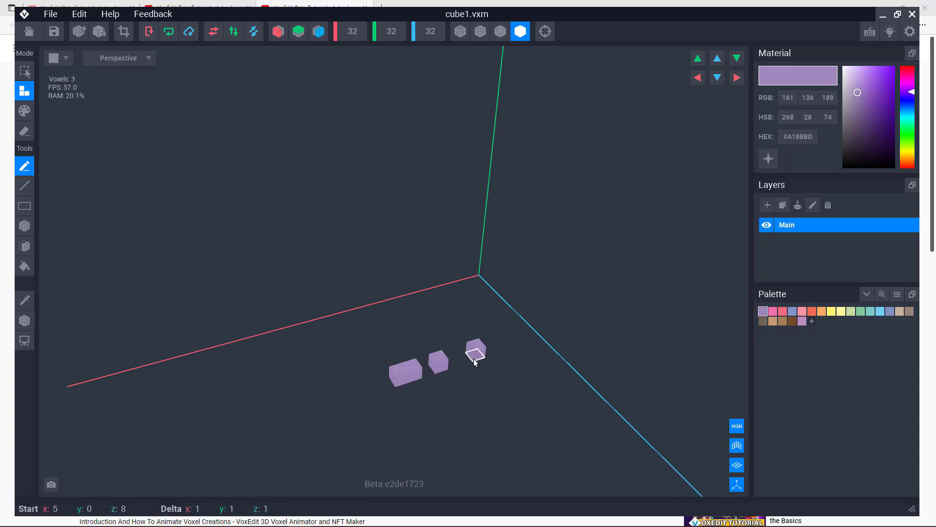
click(498, 382)
click(460, 390)
click(419, 403)
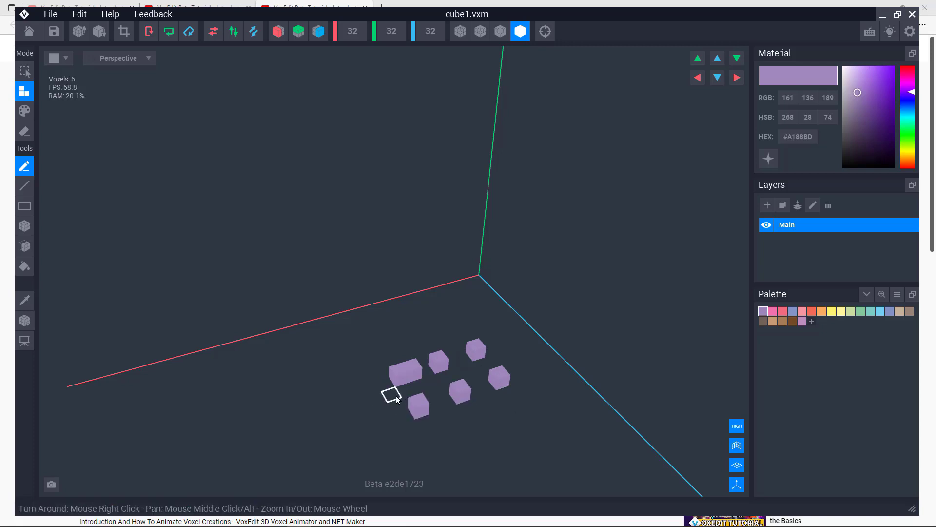
right_drag(389, 388, 393, 397)
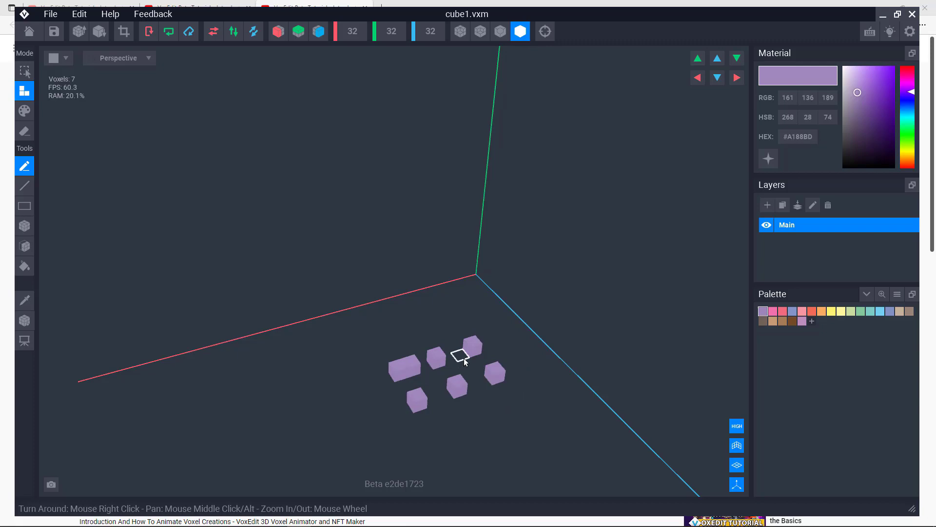
- Draw an L-shaped voxel run behind the blocks and fill gaps and sides, reaching 116 voxels
click(479, 359)
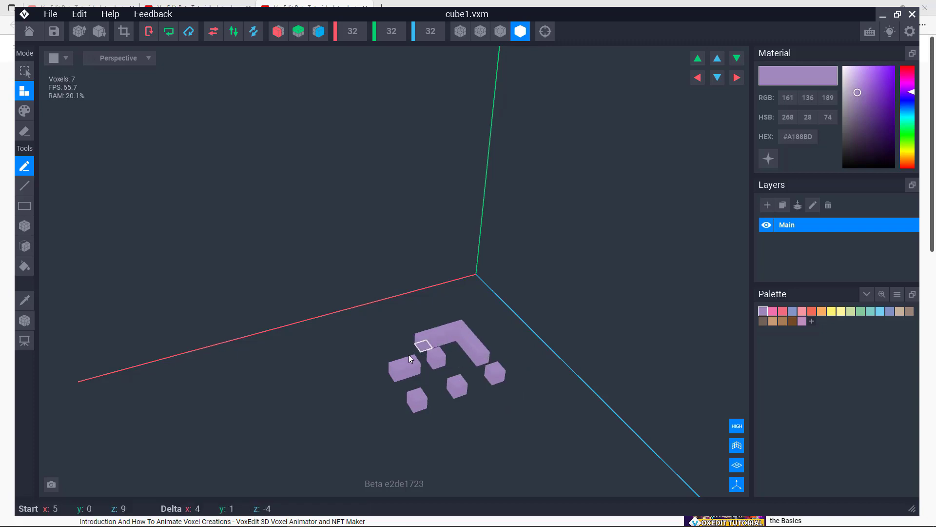
drag(476, 377, 428, 375)
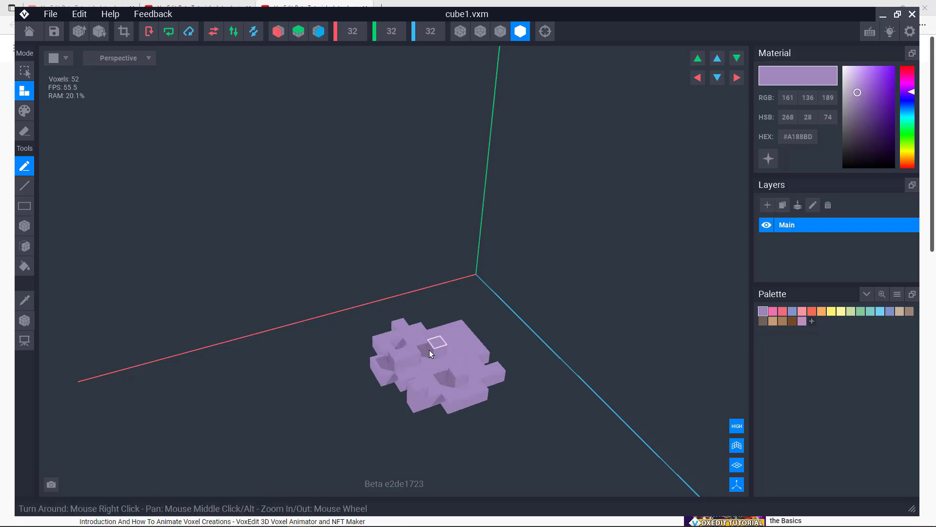
click(448, 354)
drag(453, 359, 449, 403)
right_drag(458, 419, 458, 422)
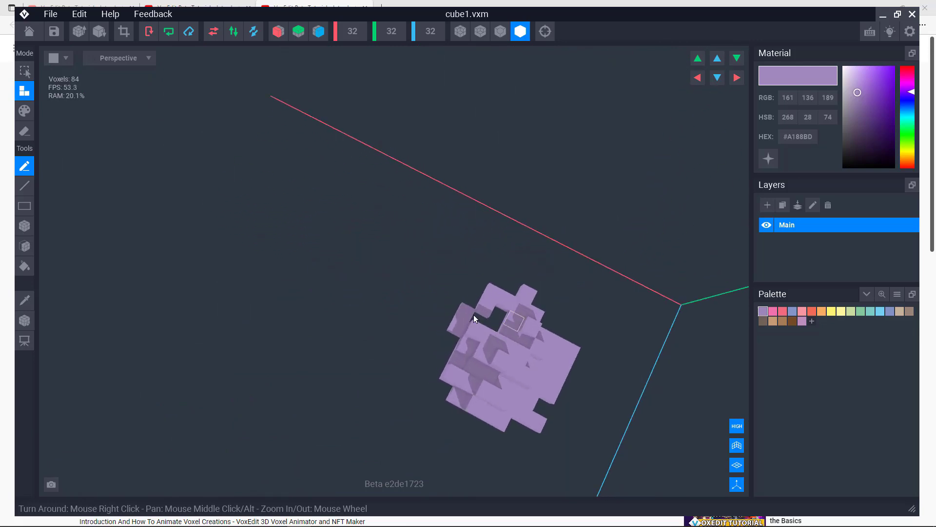
mouse_move(474, 318)
mouse_down()
mouse_move(477, 357)
mouse_move(446, 353)
mouse_move(451, 345)
mouse_move(492, 387)
mouse_up()
right_drag(492, 387, 520, 393)
- Set the X width to 10, cropping the blob to 65 voxels, then restore it to 32
scroll(468, 254, down, 2)
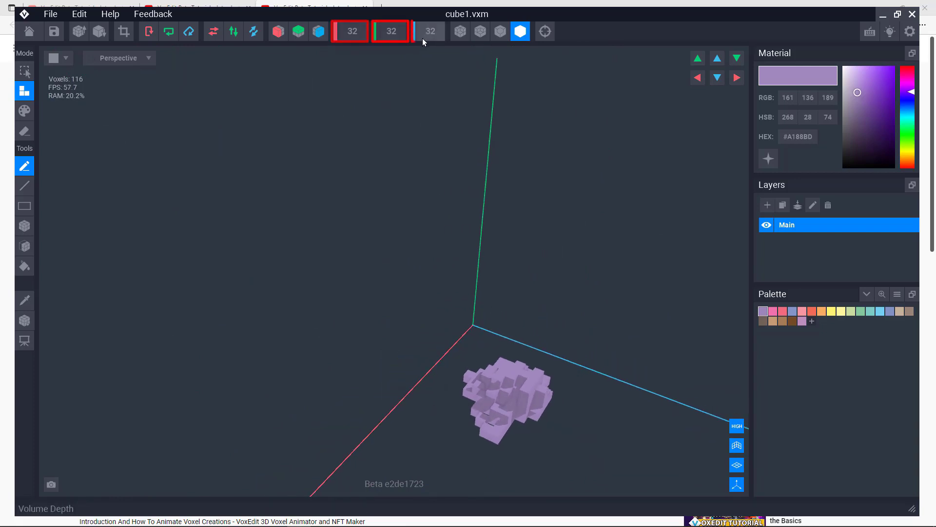
right_drag(519, 313, 521, 303)
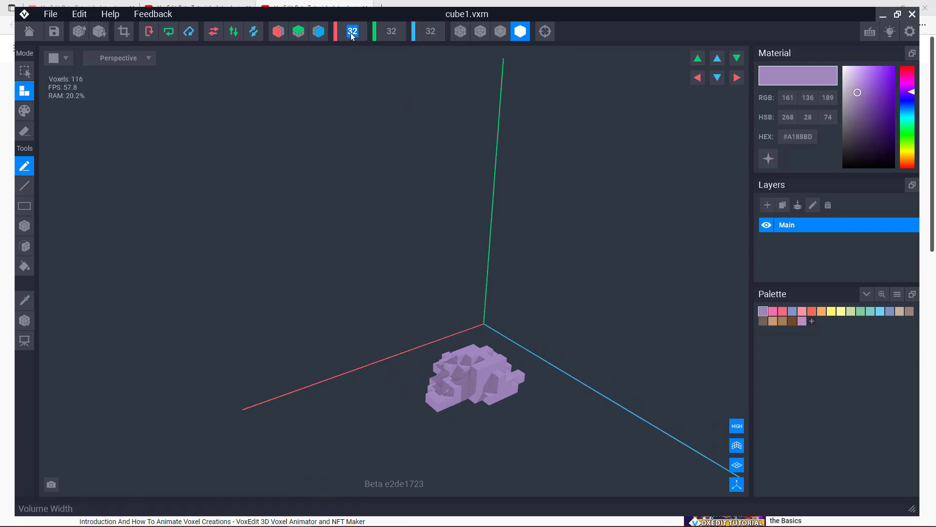
text(10)
key(Return)
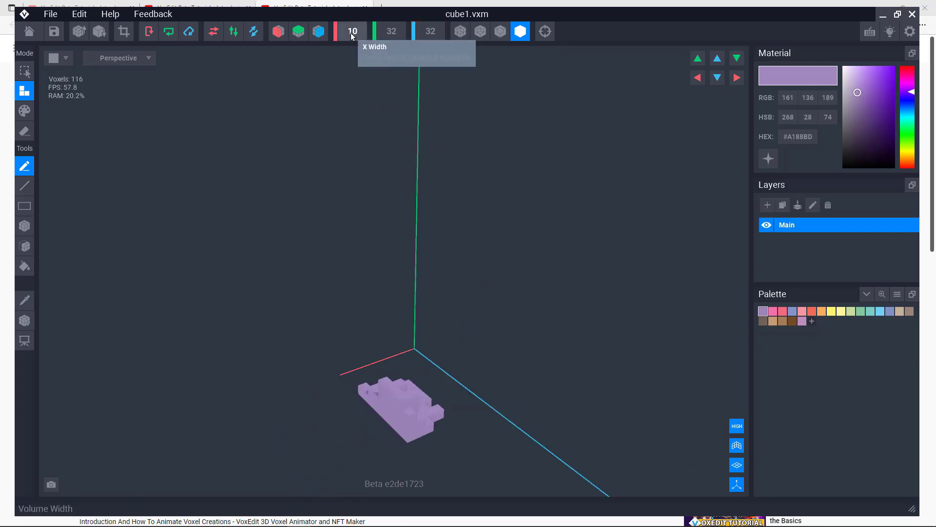
right_drag(405, 390, 397, 365)
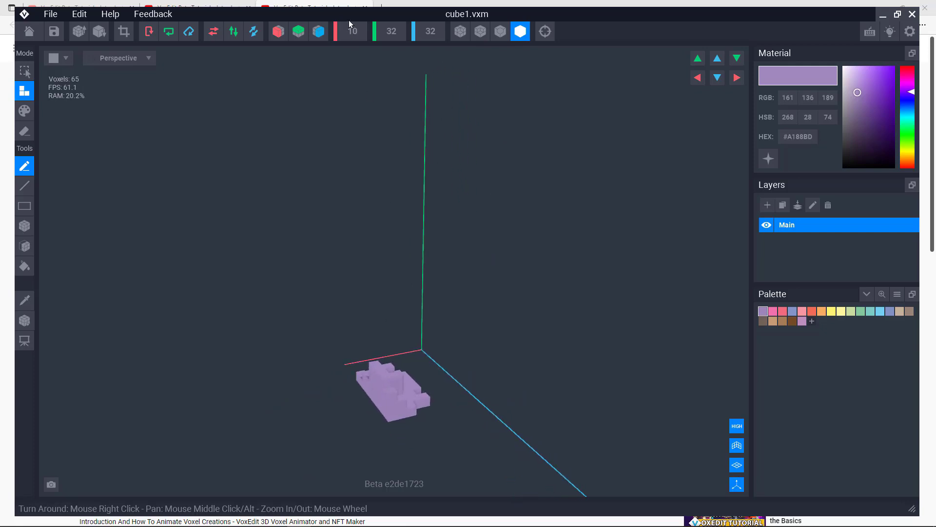
text(32)
key(Return)
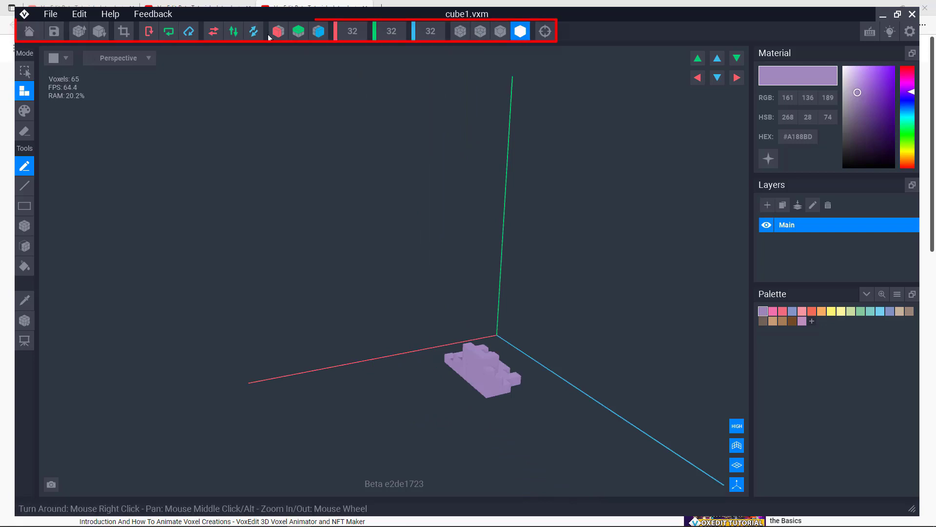
- Erase voxels from the purple shape, cutting it from 65 to 43 voxels
click(25, 128)
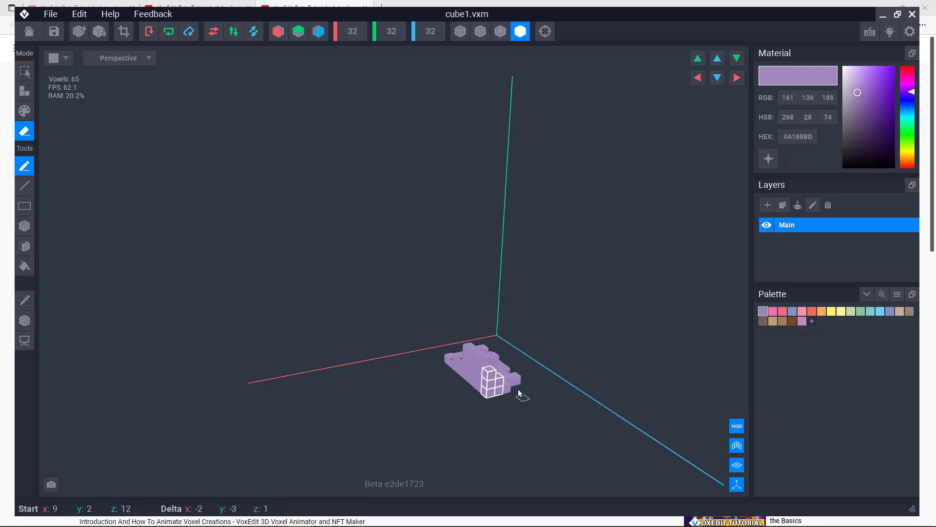
click(472, 367)
right_drag(505, 388, 474, 395)
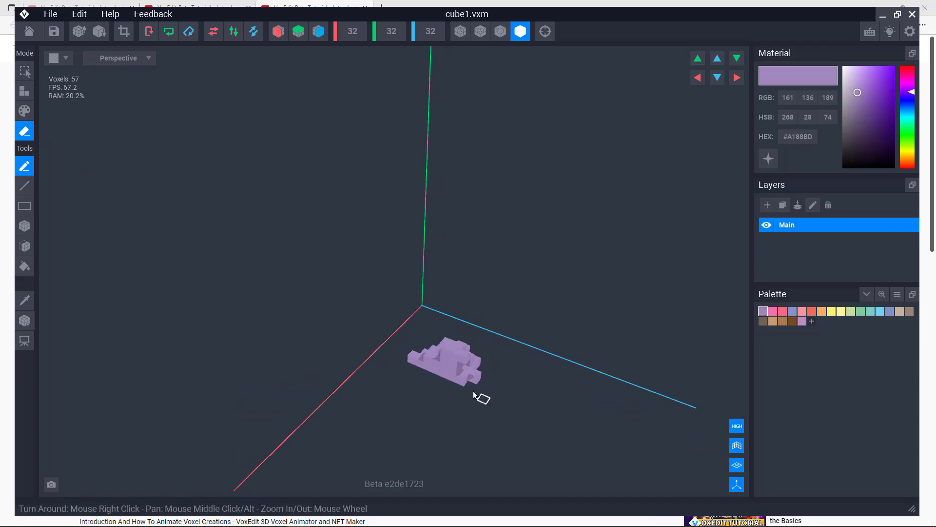
click(470, 381)
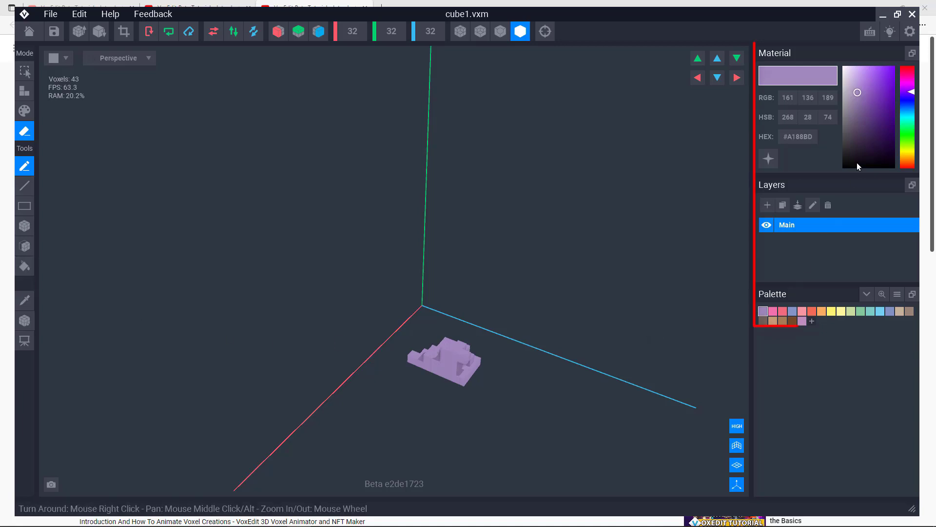
- Discard cube1's changes and load test.vxm, the room scene with walls, shelves, chair and table
click(25, 31)
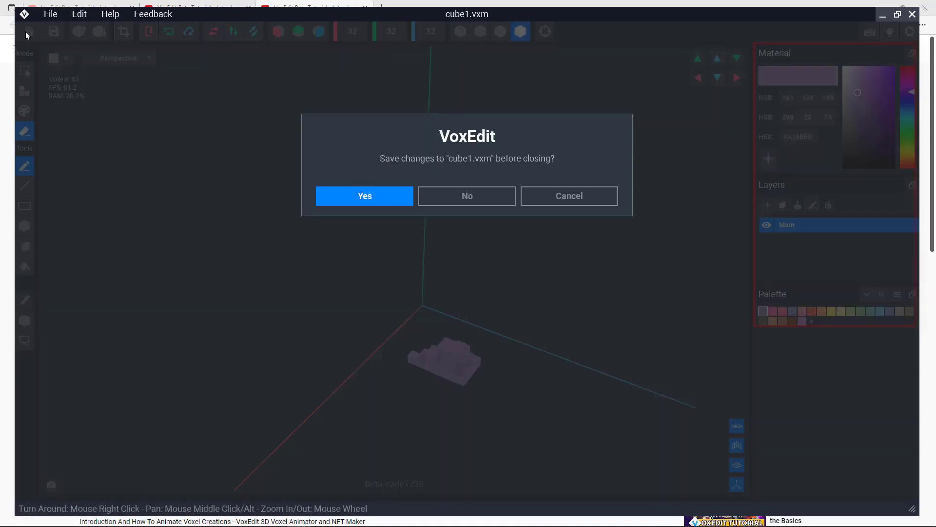
click(485, 198)
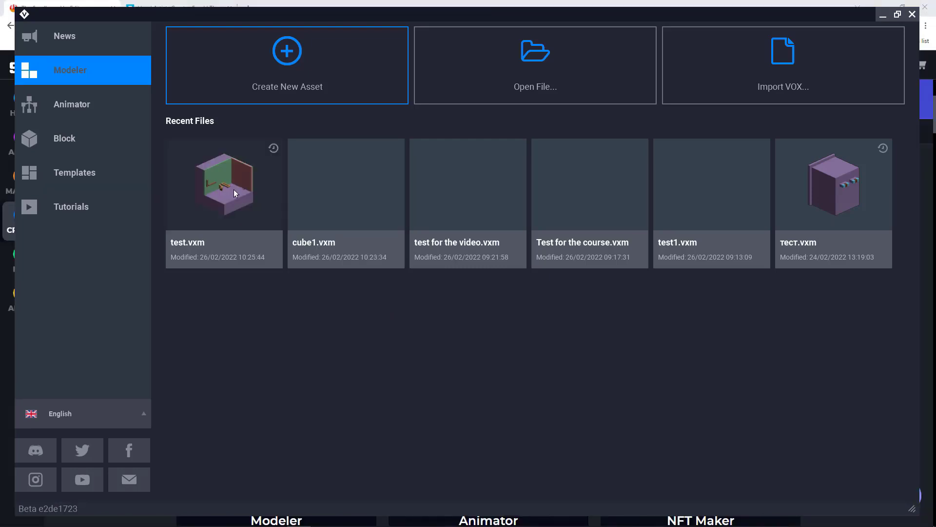
click(228, 186)
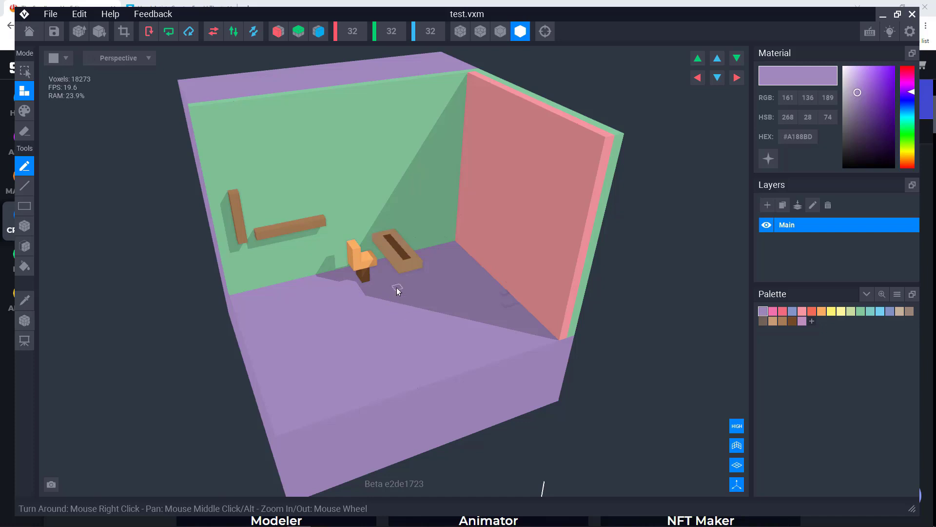
- Select the horizontal brown beam on the green wall and raise it one voxel with the gizmo
right_drag(396, 287, 452, 250)
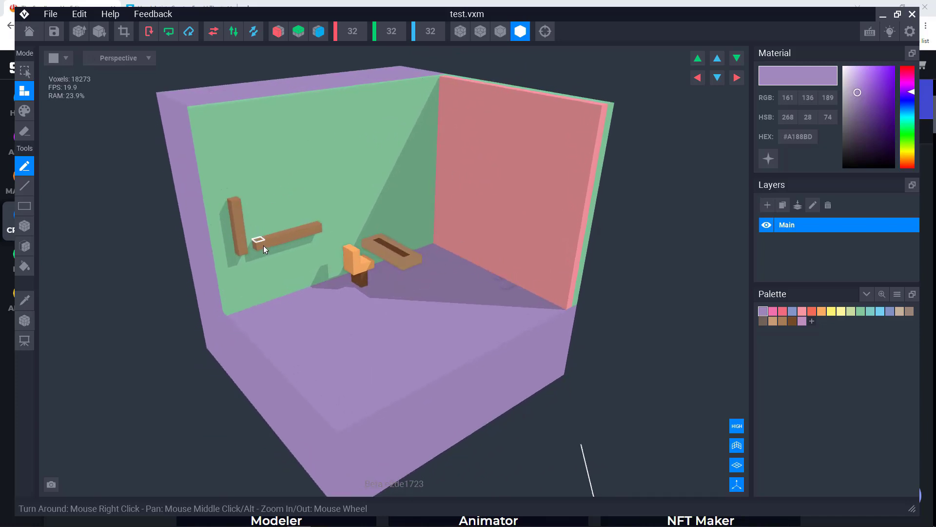
scroll(268, 230, up, 5)
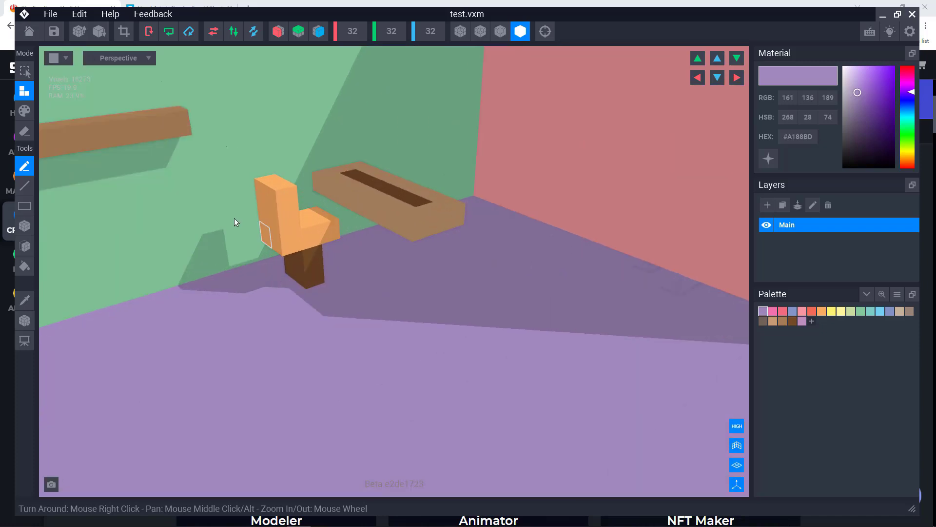
scroll(236, 217, down, 3)
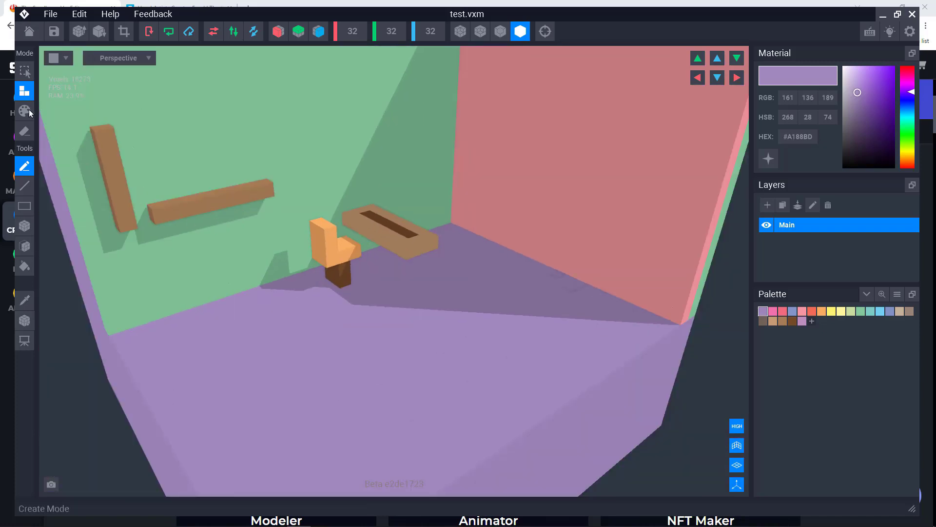
click(25, 71)
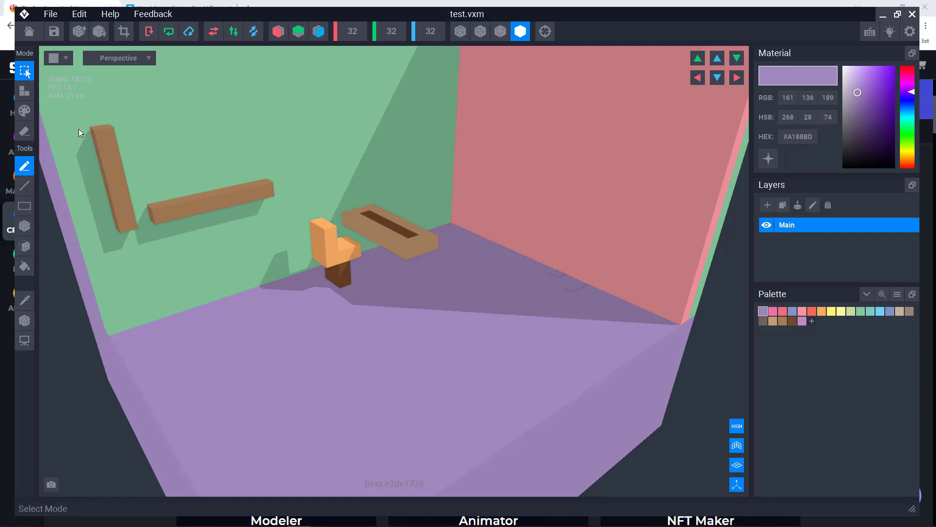
drag(159, 218, 256, 195)
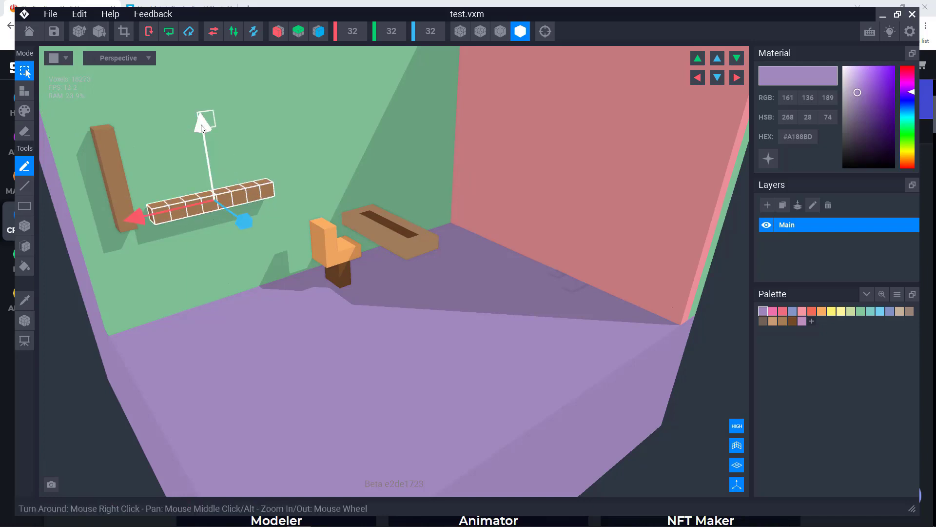
drag(201, 105, 187, 144)
- Close the room model without saving, then browse the Animator Templates gallery
click(29, 31)
click(447, 195)
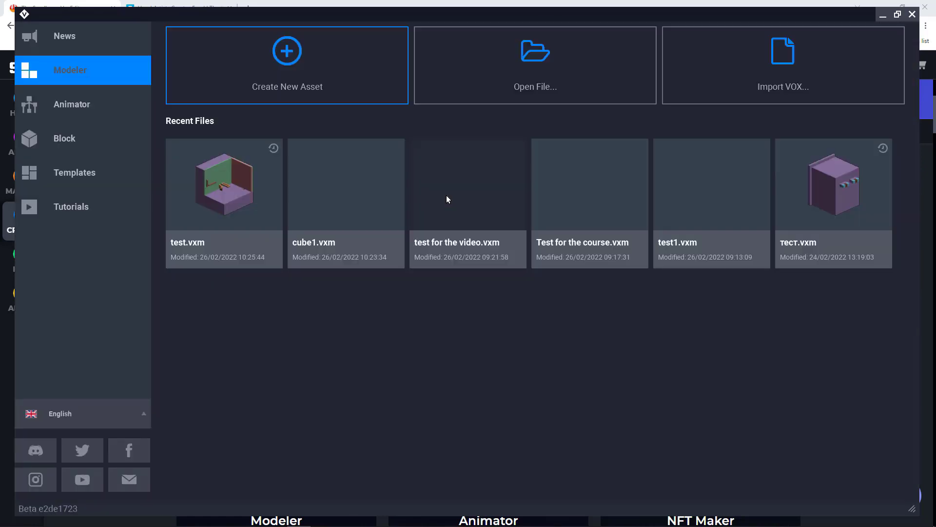
click(77, 107)
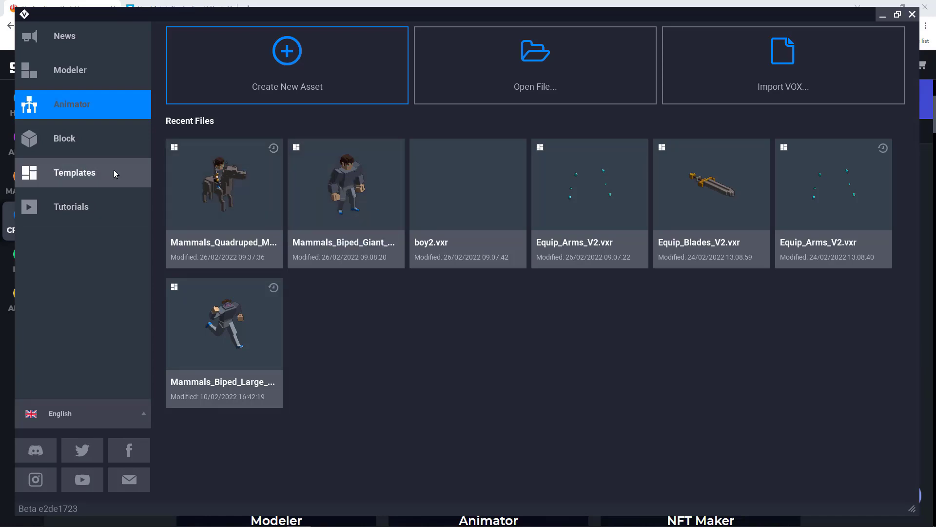
click(100, 172)
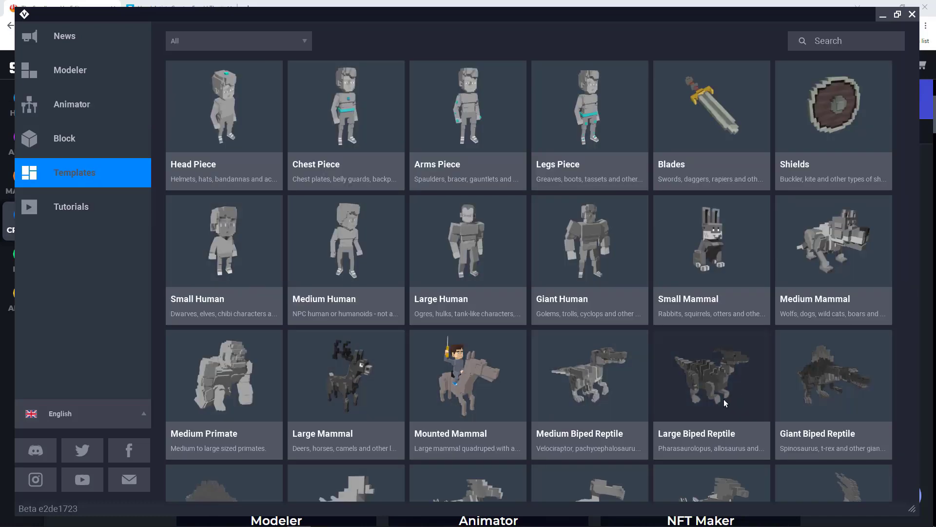
scroll(642, 372, down, 5)
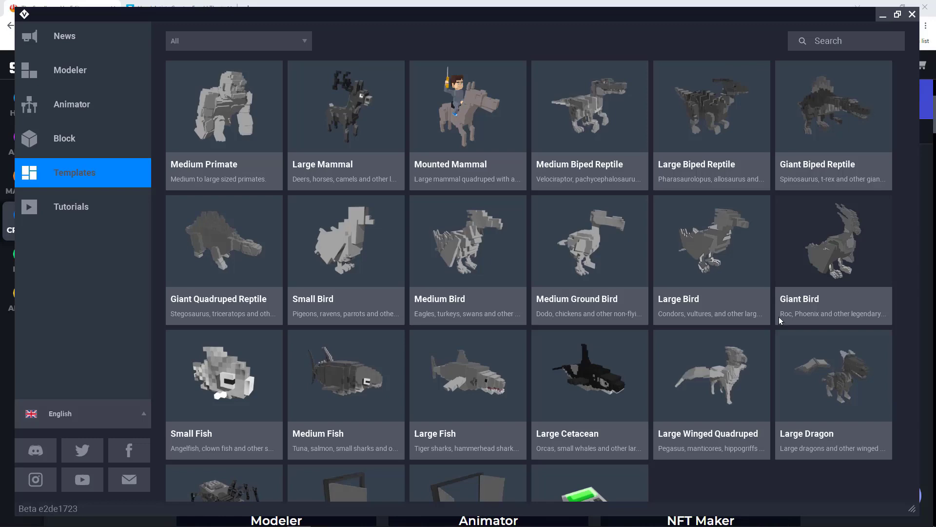
scroll(777, 336, up, 5)
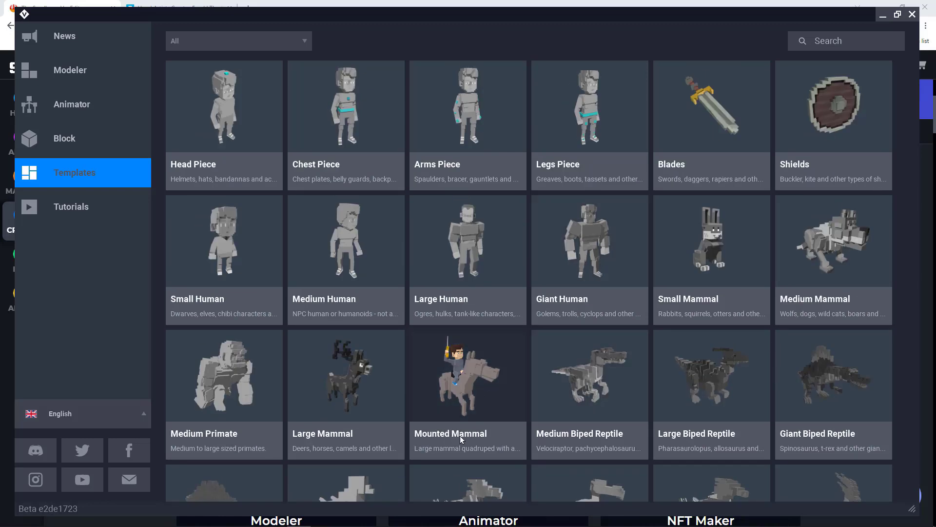
- Create a Mounted Mammal animator project named 'YT video test 2' and open it
click(472, 370)
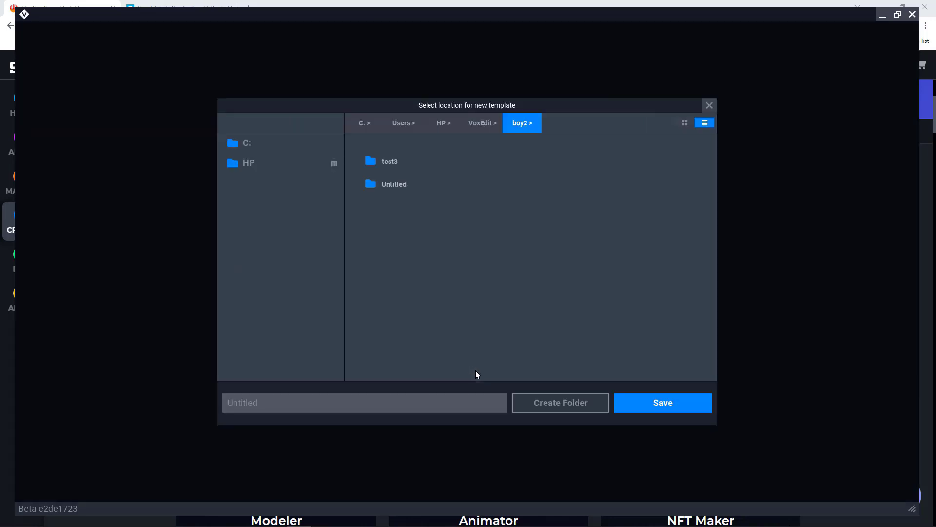
click(340, 405)
text(YT video test 2)
click(644, 398)
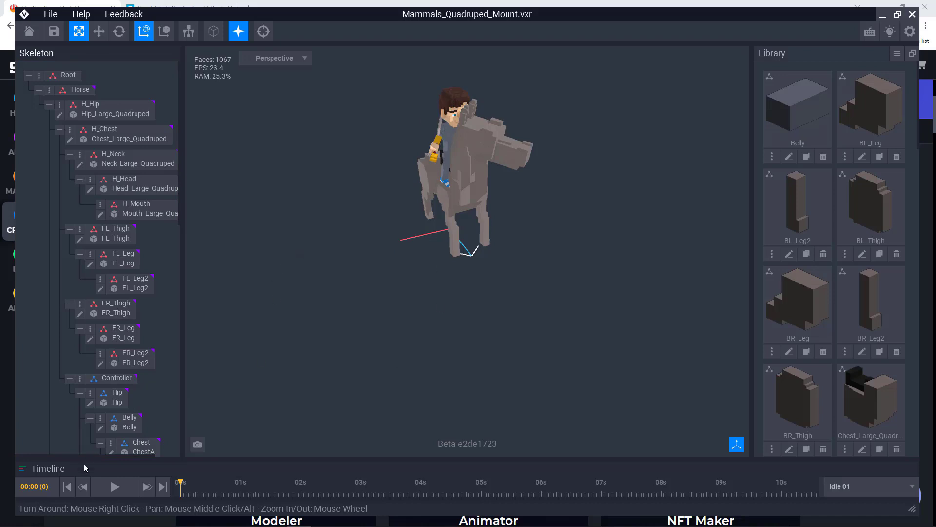
- Play Idle 01, pause it at frame 224, and scroll the Skeleton panel to Head
click(114, 486)
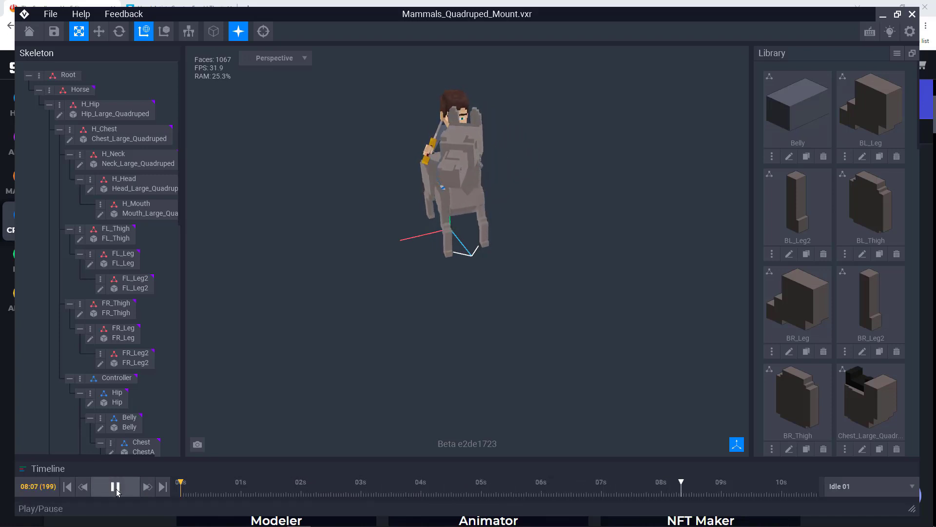
click(117, 490)
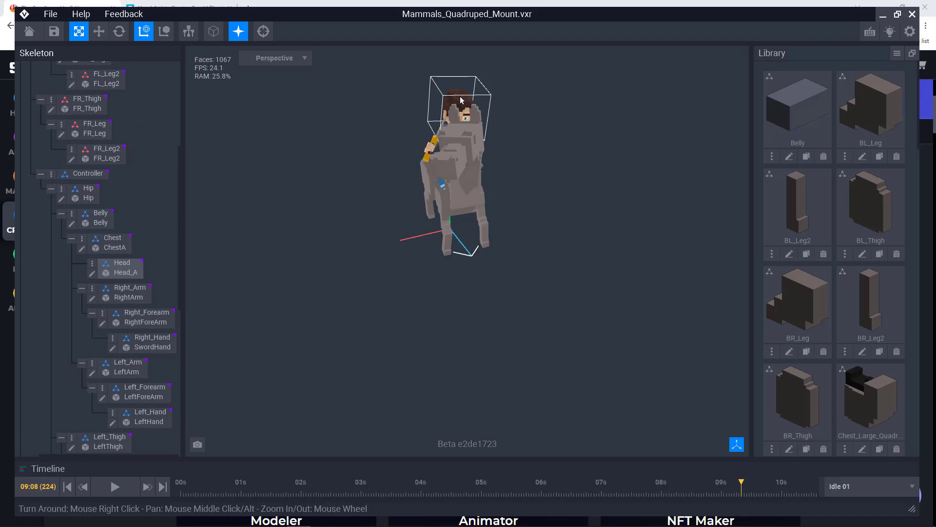
drag(256, 274, 192, 274)
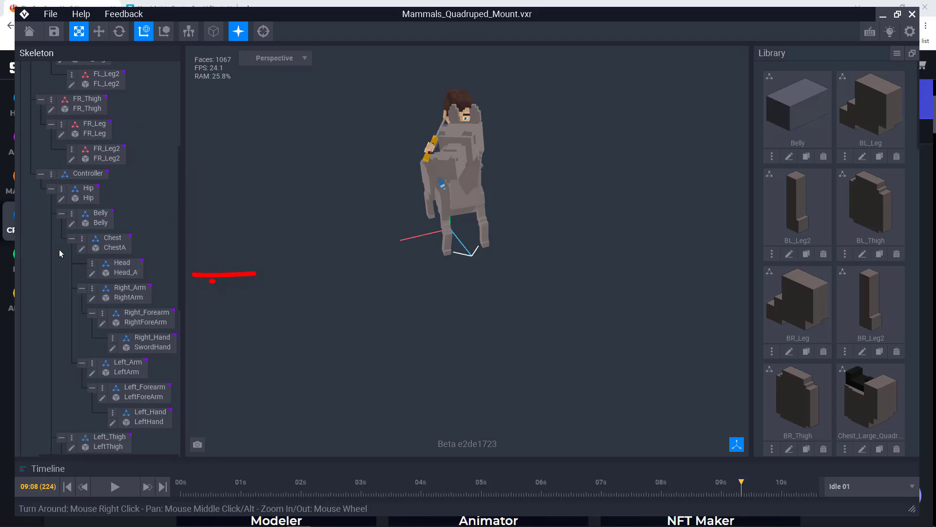
- Open the Head_A model for editing and paint both eyes cyan
click(92, 273)
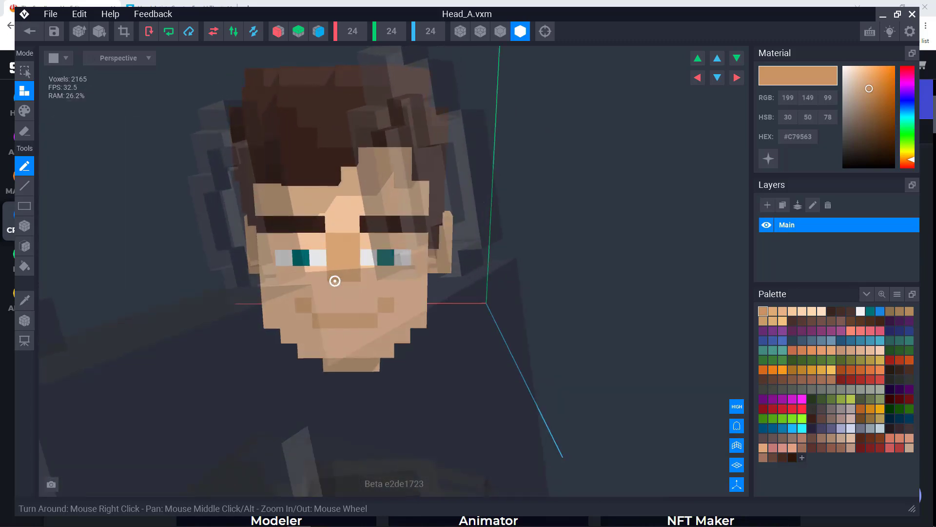
click(802, 429)
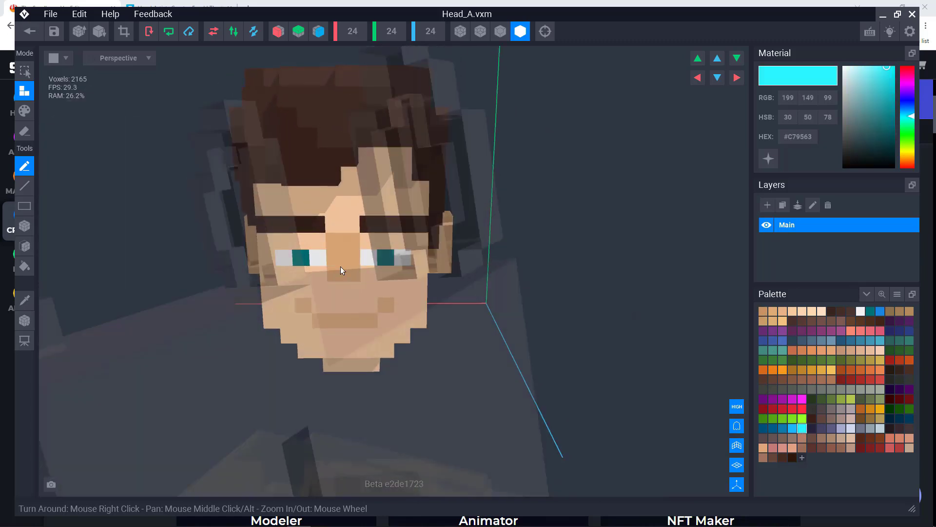
click(297, 256)
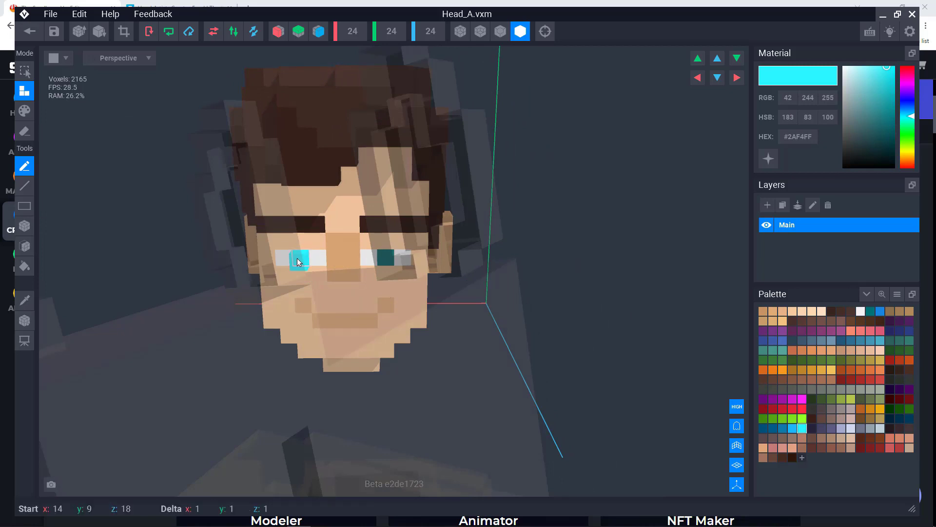
click(383, 262)
- Undo the two eye recolourings and switch to Paint Mode
right_drag(337, 305, 359, 332)
key(ctrl+z)
key(ctrl+z)
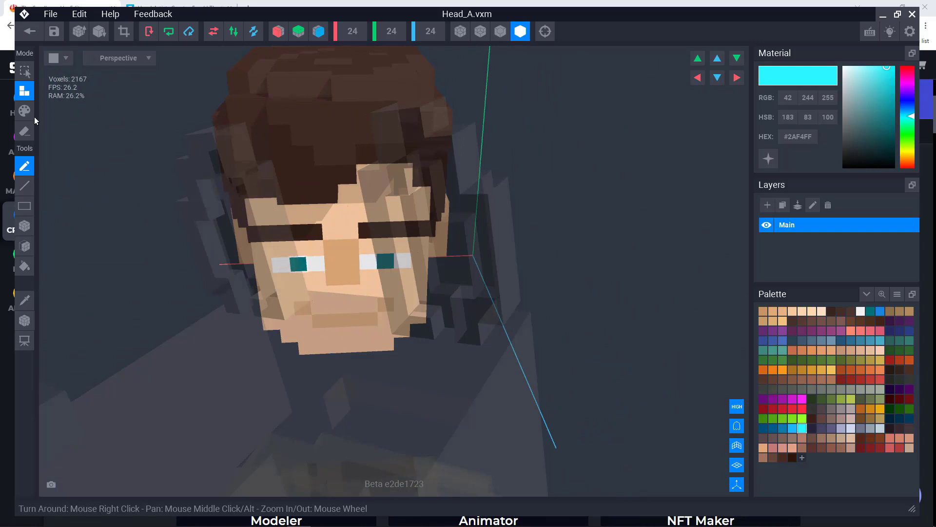
click(25, 112)
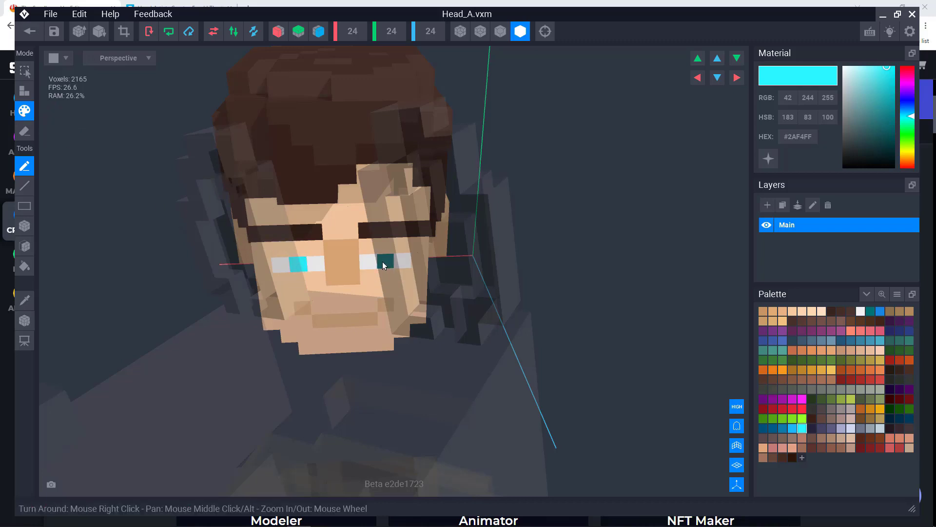
- Paint the remaining eye pupil cyan so both eyes match
right_drag(367, 297, 370, 299)
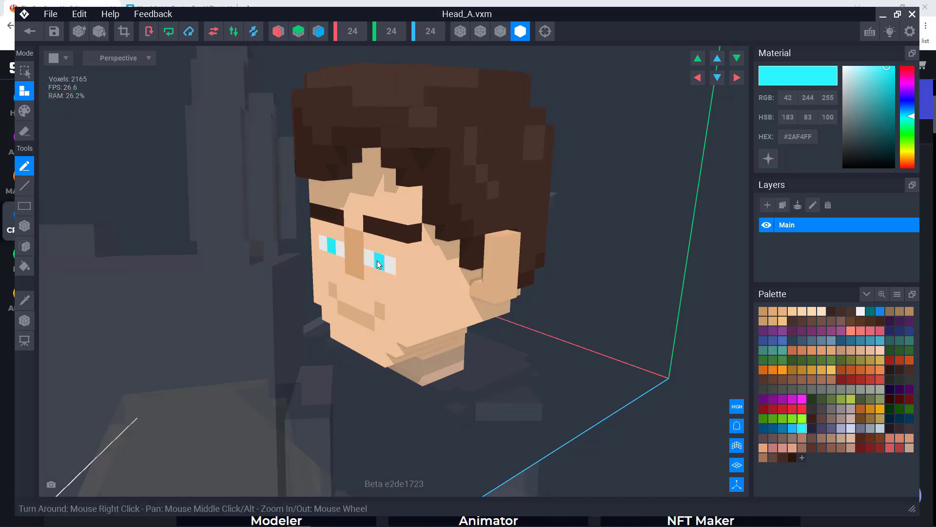
click(333, 254)
mouse_move(333, 254)
right_down()
mouse_move(397, 310)
mouse_move(733, 370)
right_up()
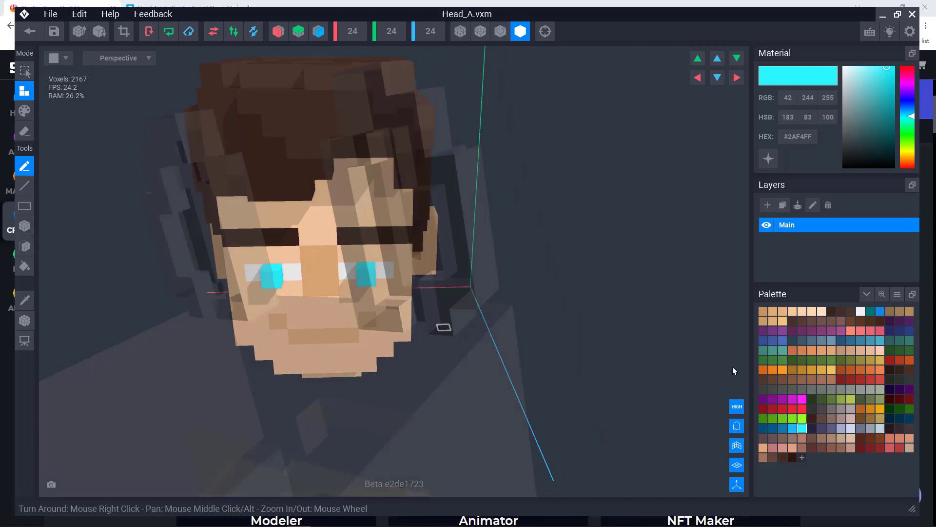
- Add an orange nose and moustache row above the mouth
click(812, 370)
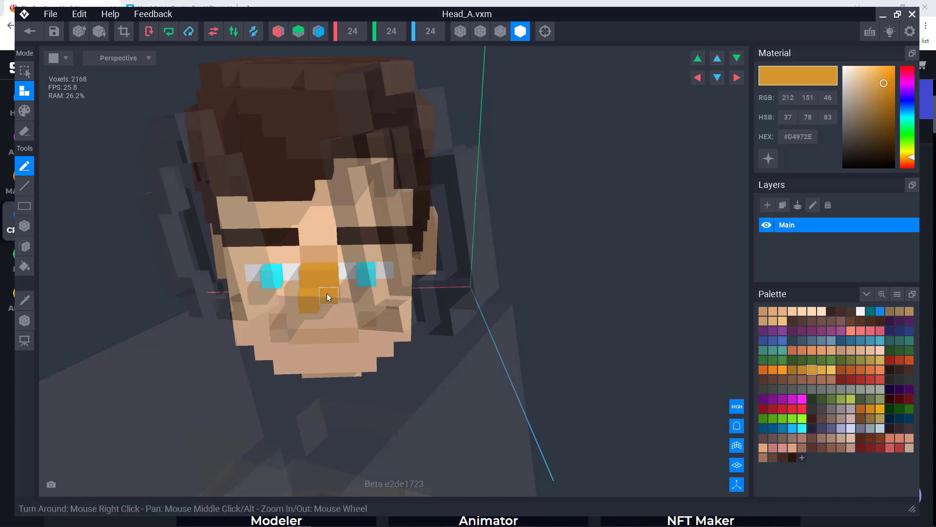
right_drag(315, 336, 315, 337)
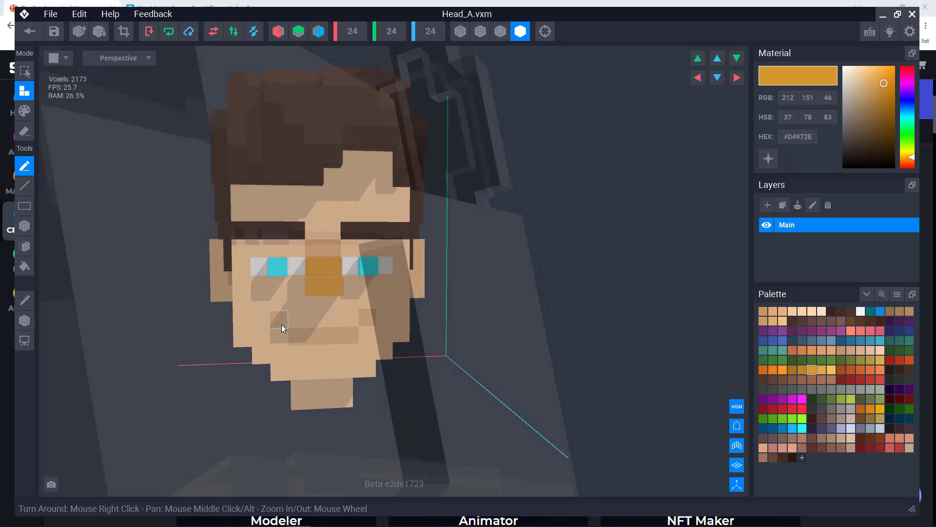
drag(294, 335, 341, 336)
click(347, 336)
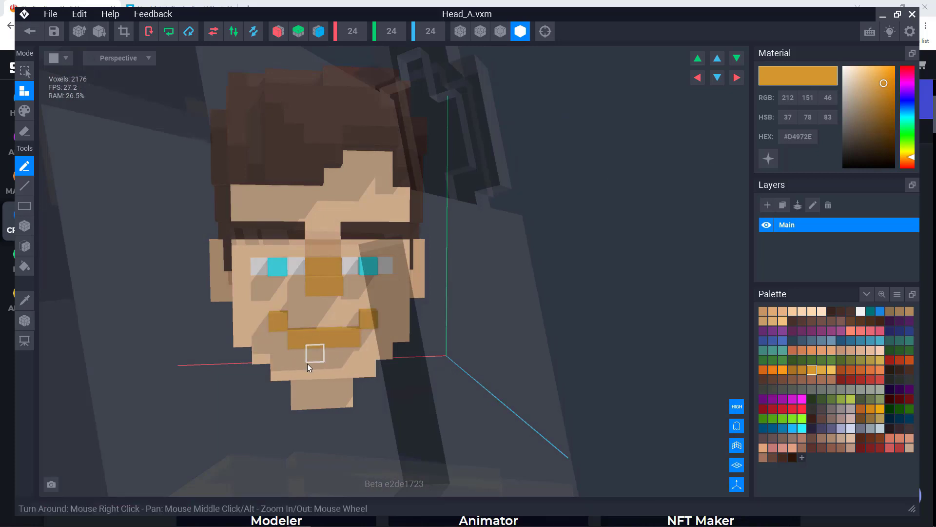
right_drag(307, 364, 313, 361)
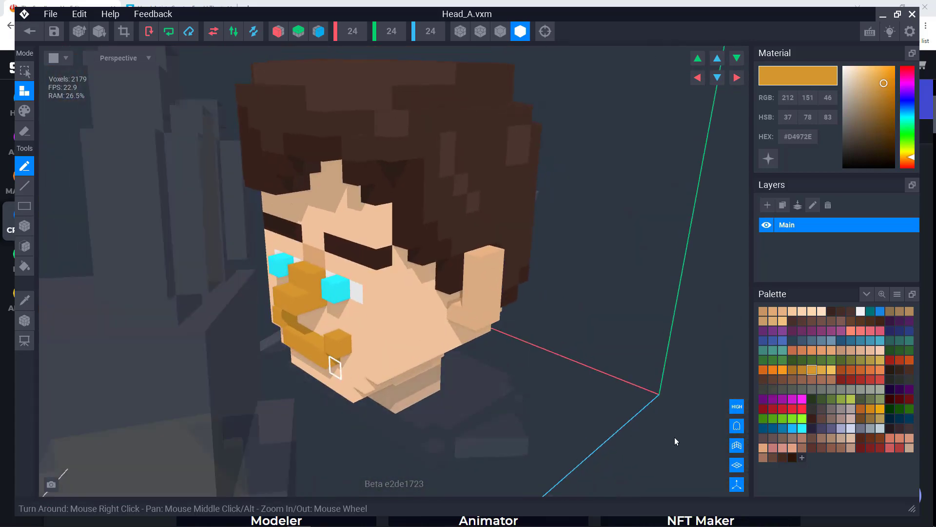
- Add dark brown voxels above the left eye
click(792, 458)
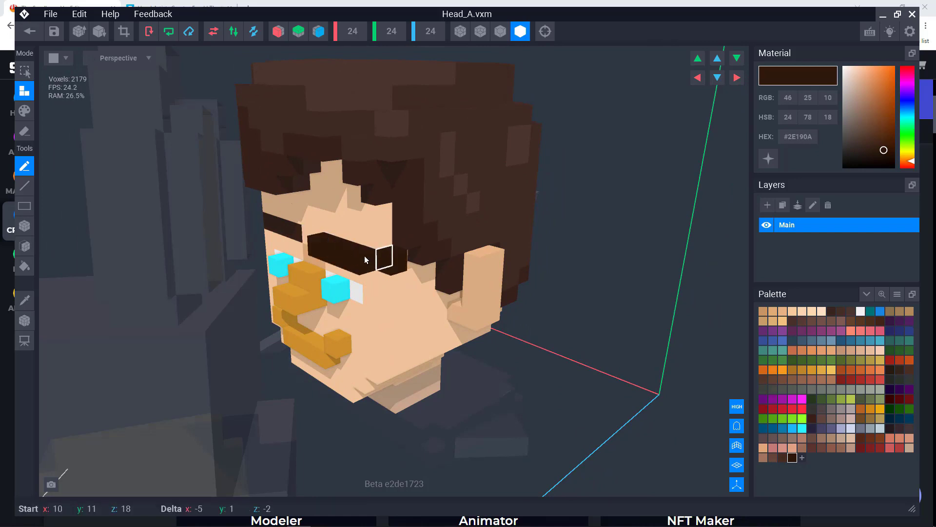
drag(263, 223, 289, 225)
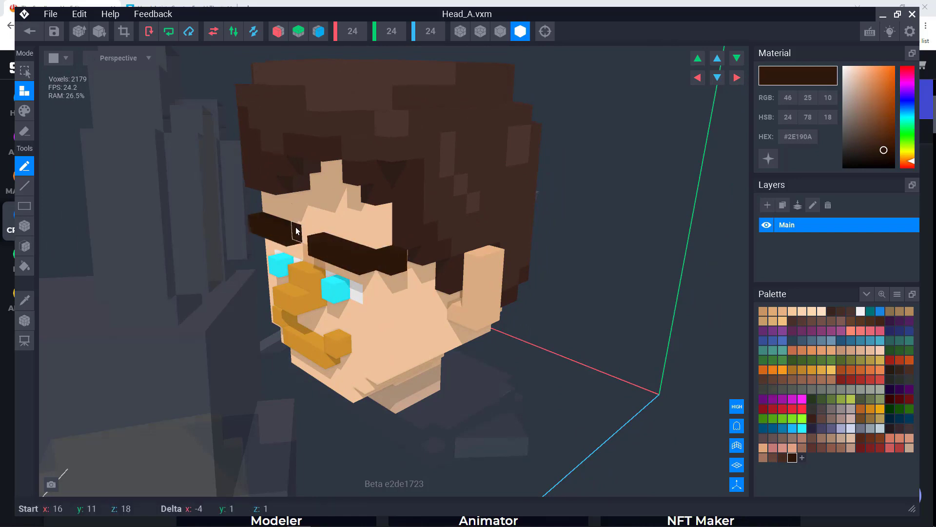
right_drag(483, 342, 483, 342)
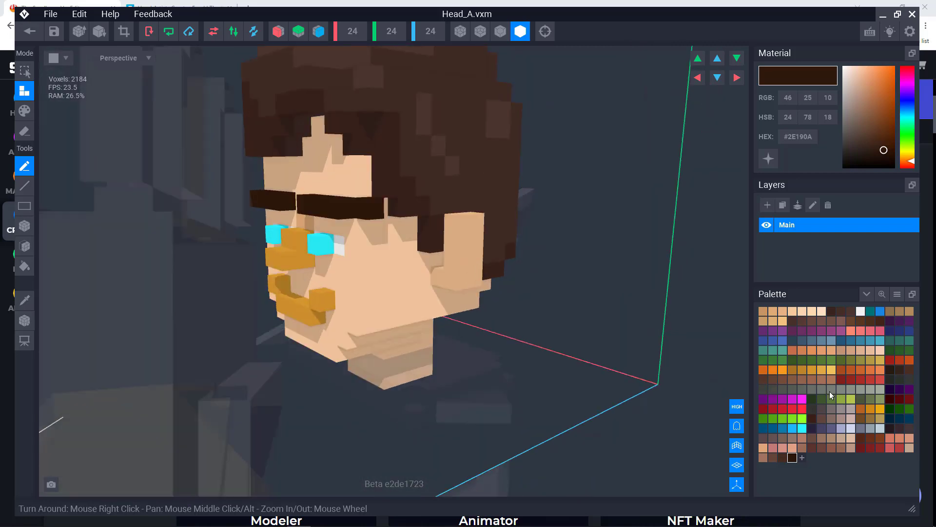
- Paint light peach ear voxels on the head's sides and inspect them from several angles
click(783, 321)
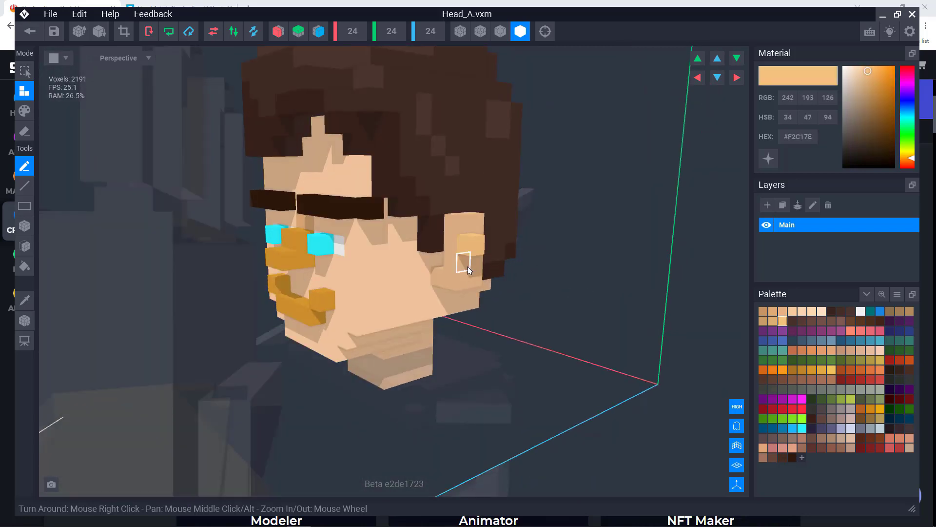
right_drag(460, 316, 459, 314)
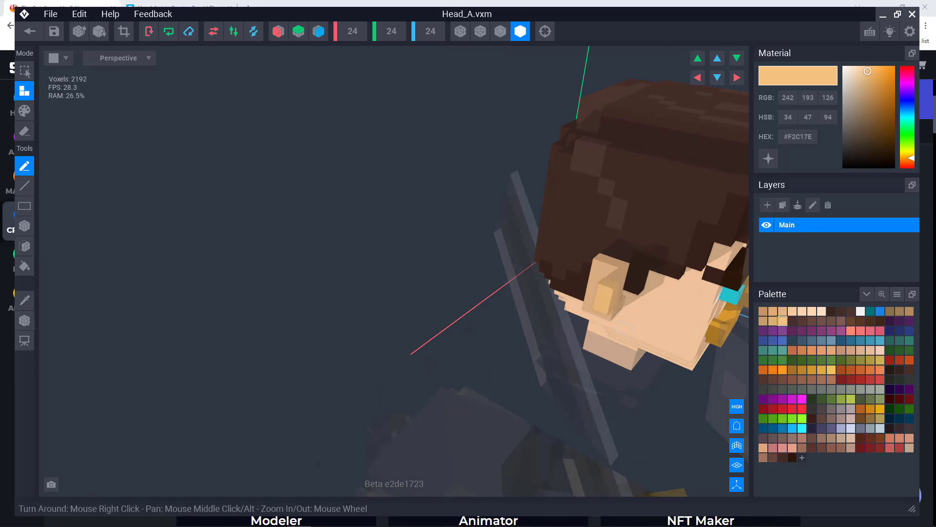
right_drag(624, 327, 622, 327)
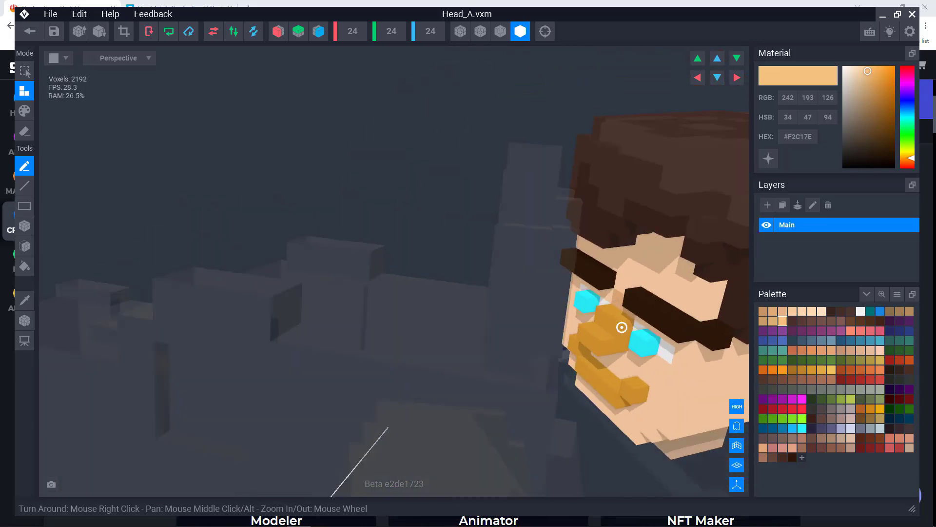
right_drag(702, 347, 702, 347)
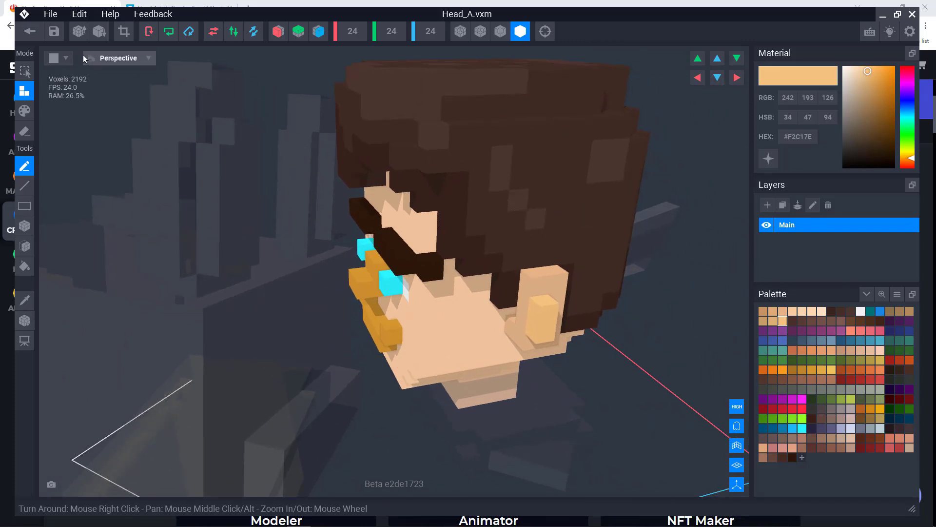
- Save the edited head, return to Mammals_Quadruped_Mount, and zoom in on the rider's face
click(44, 33)
click(376, 200)
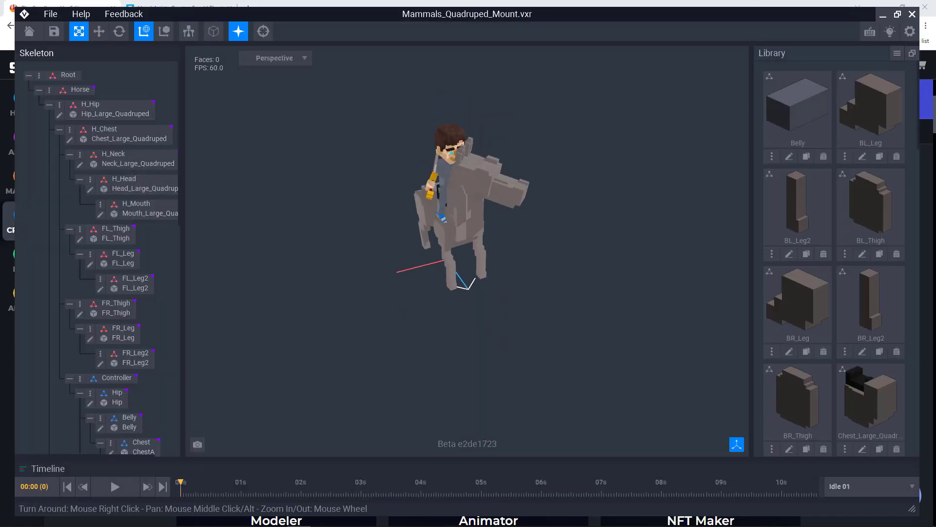
scroll(441, 187, up, 3)
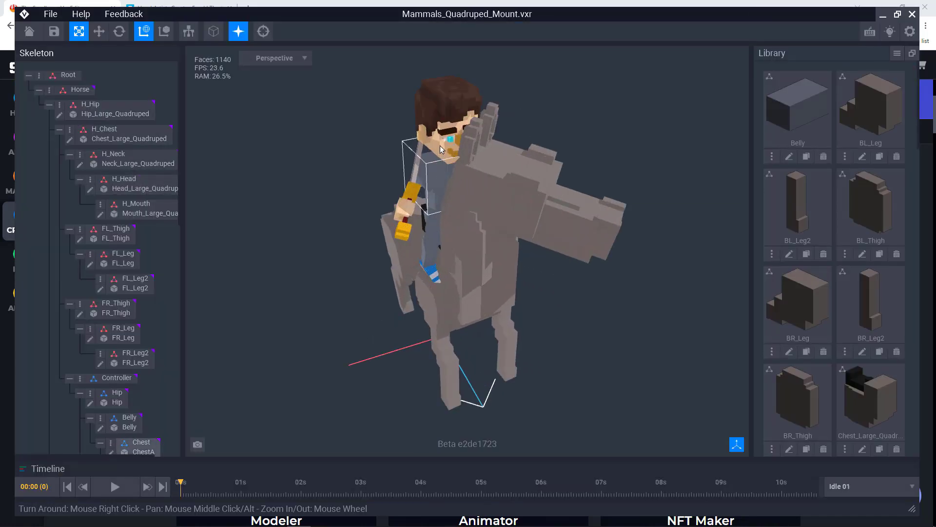
scroll(444, 134, up, 4)
right_drag(443, 152, 472, 161)
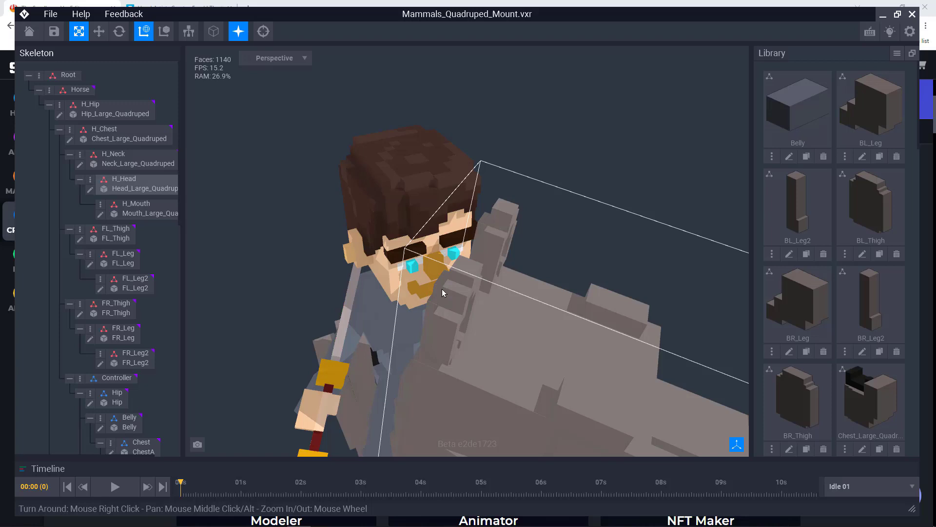
scroll(399, 330, up, 5)
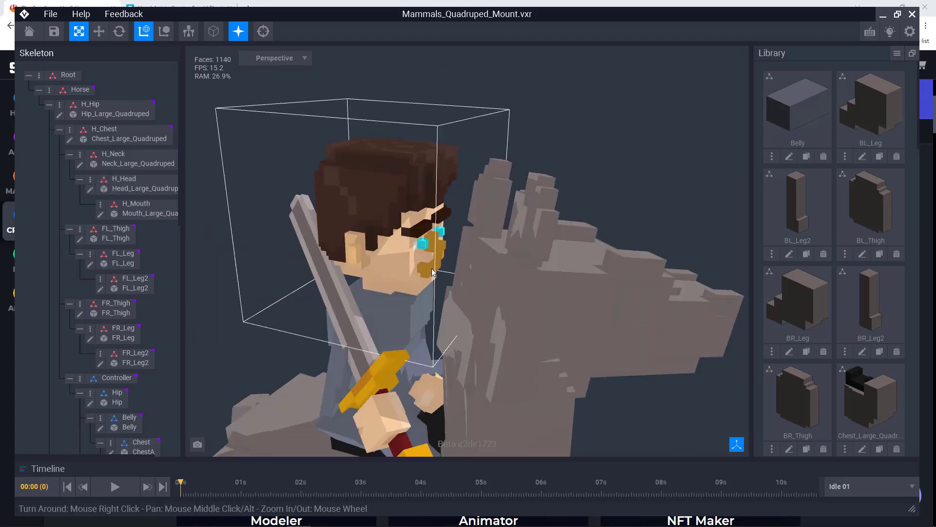
- Play the mount's idle animation and bring up the File > Export options
click(116, 488)
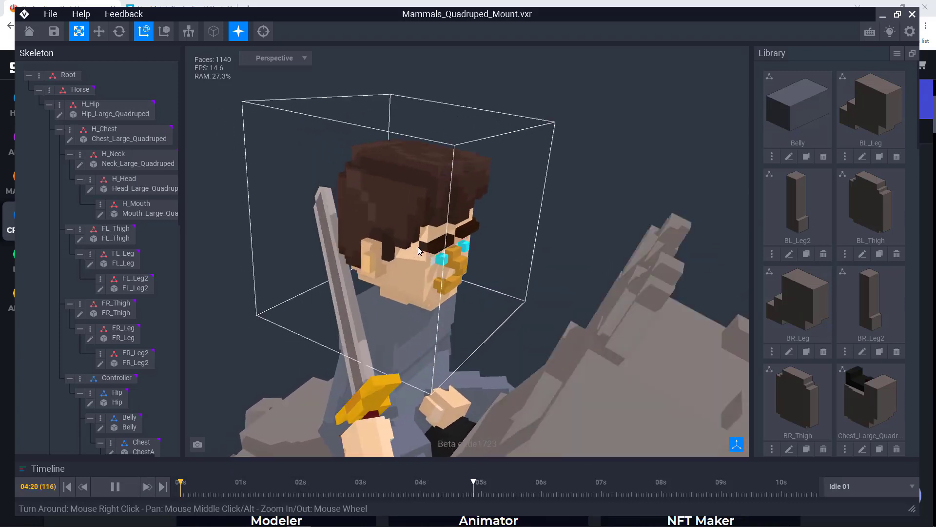
scroll(419, 292, down, 8)
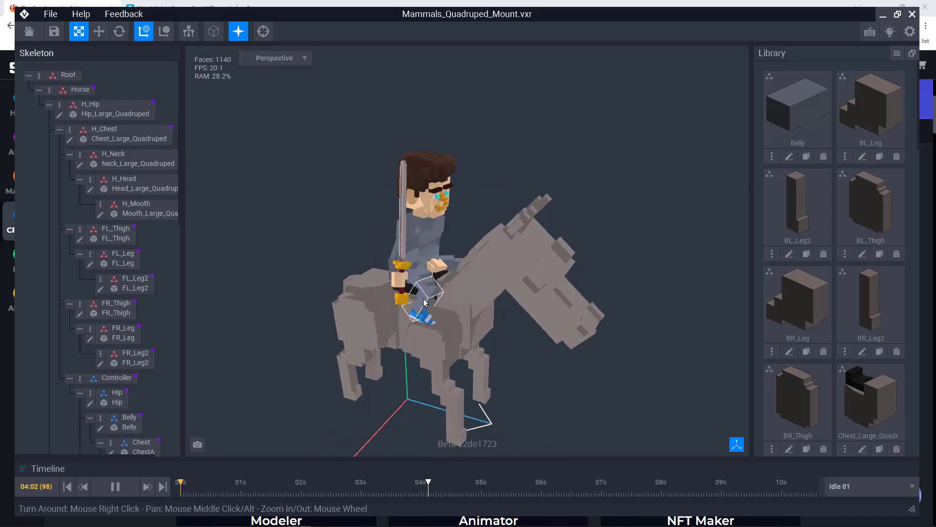
scroll(97, 292, down, 1)
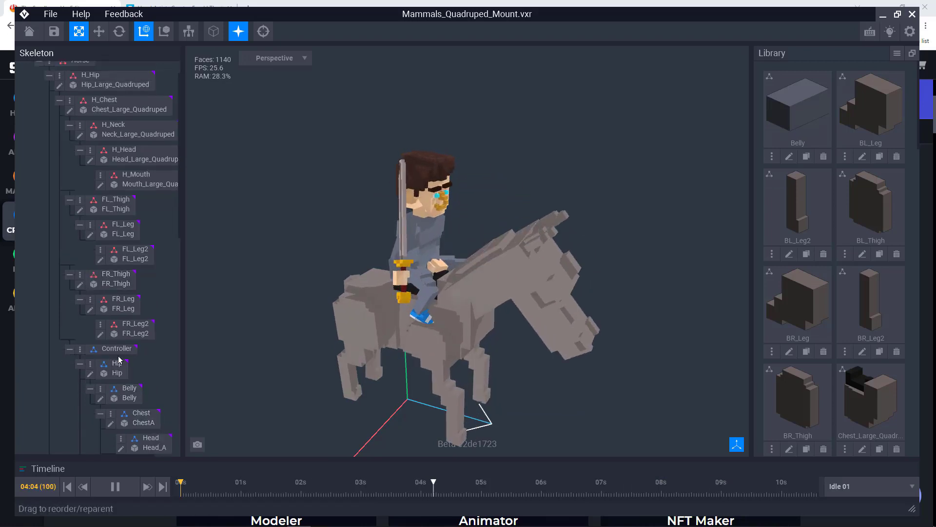
scroll(117, 371, up, 1)
click(50, 13)
mouse_move(92, 54)
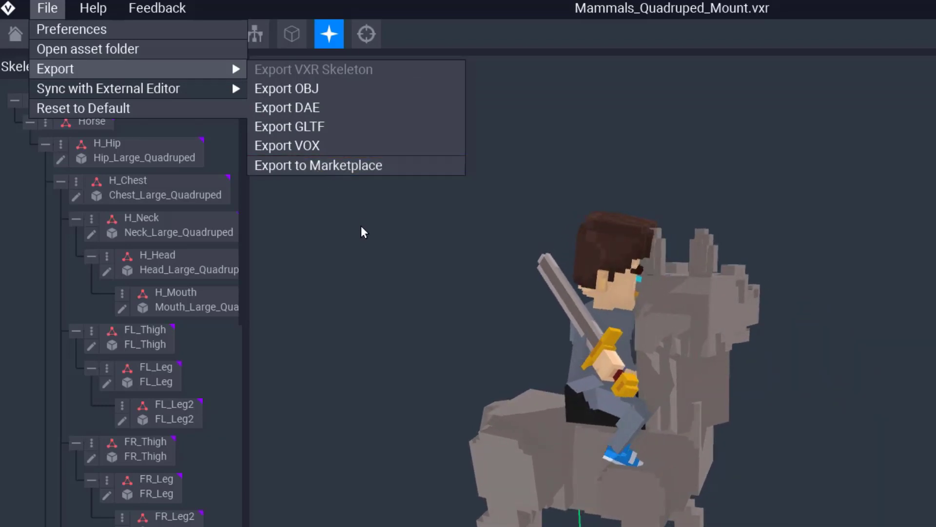
- Close the export options and head Home, bringing up the save prompt for Mammals_Quadruped_Mount.vxr
click(385, 294)
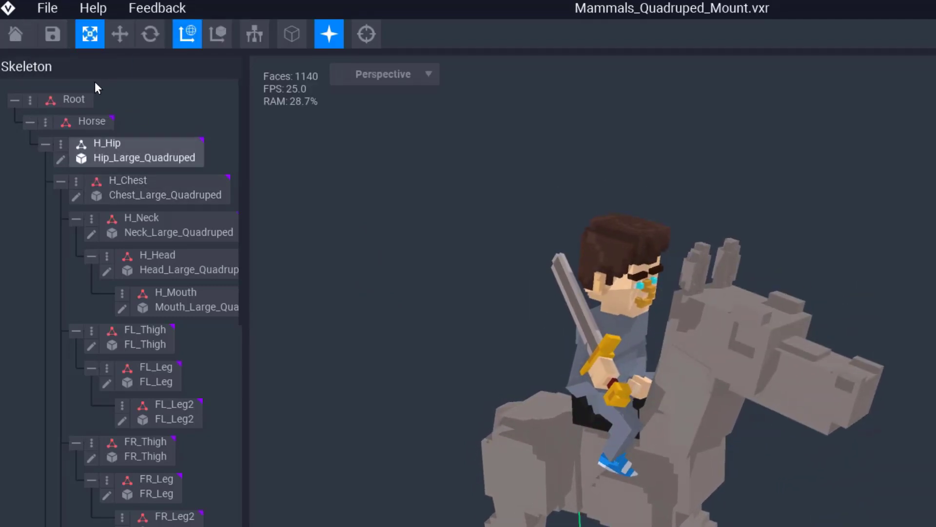
click(15, 35)
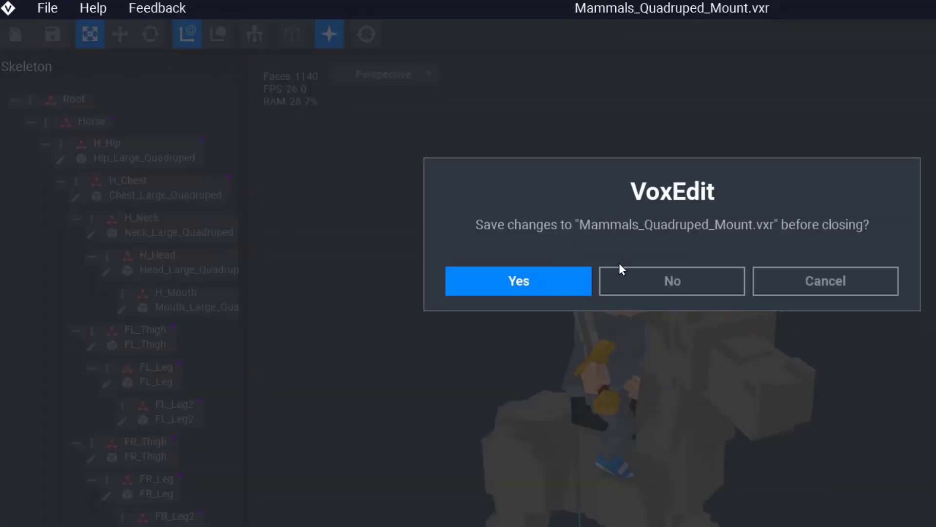
- Dismiss the save prompt, create a new Modeler asset saved as test5.vxm, and orbit it
click(567, 282)
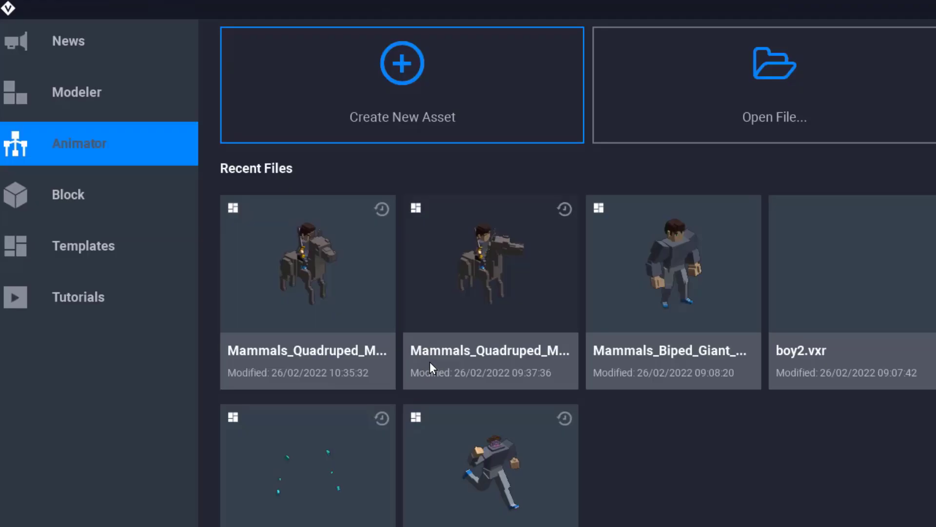
click(92, 96)
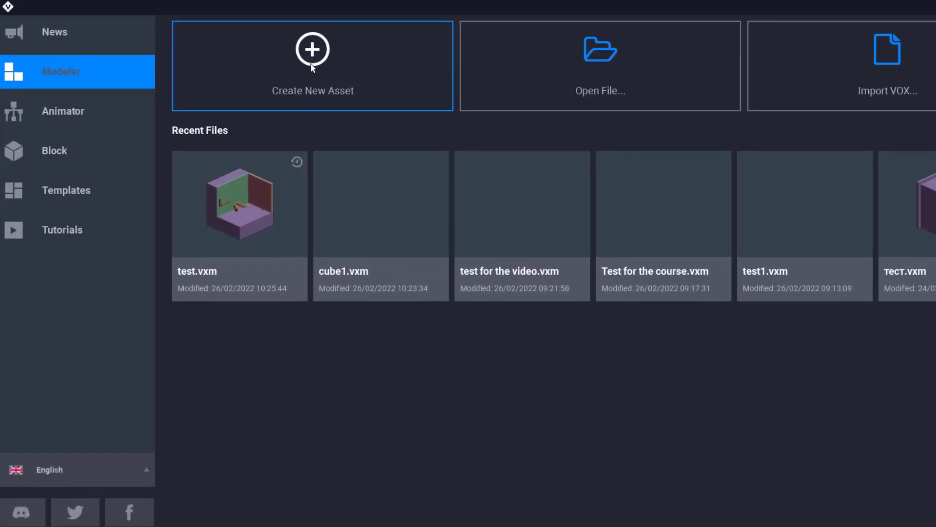
click(312, 67)
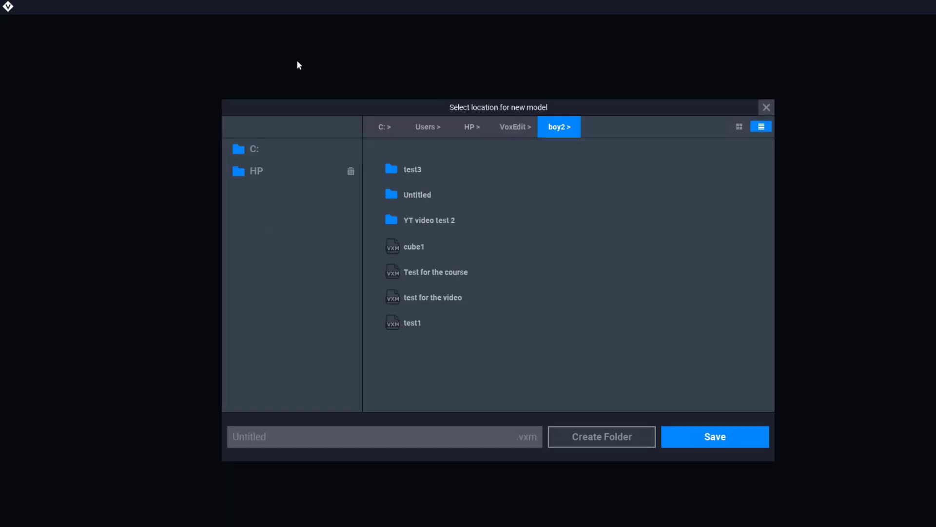
click(716, 433)
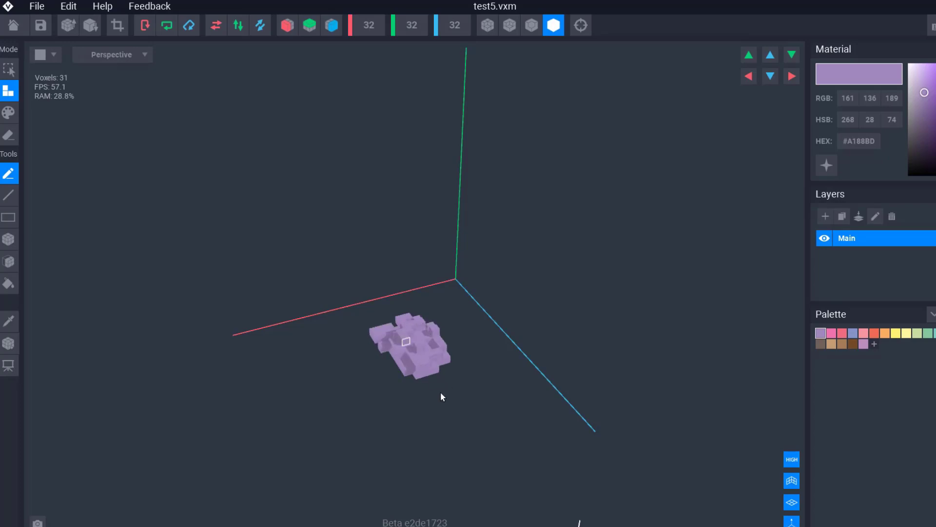
right_drag(441, 396, 449, 399)
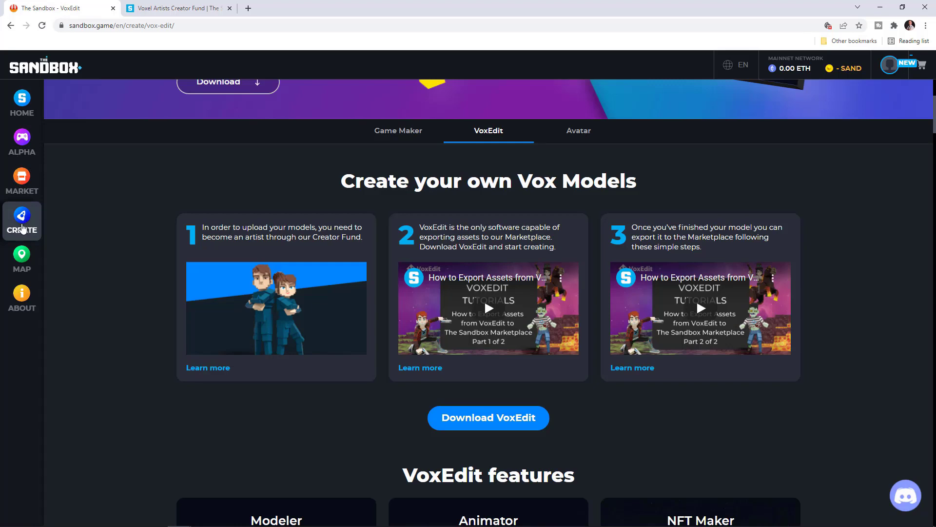
- Open The Sandbox NFT Marketplace and scroll down through its listings
click(20, 190)
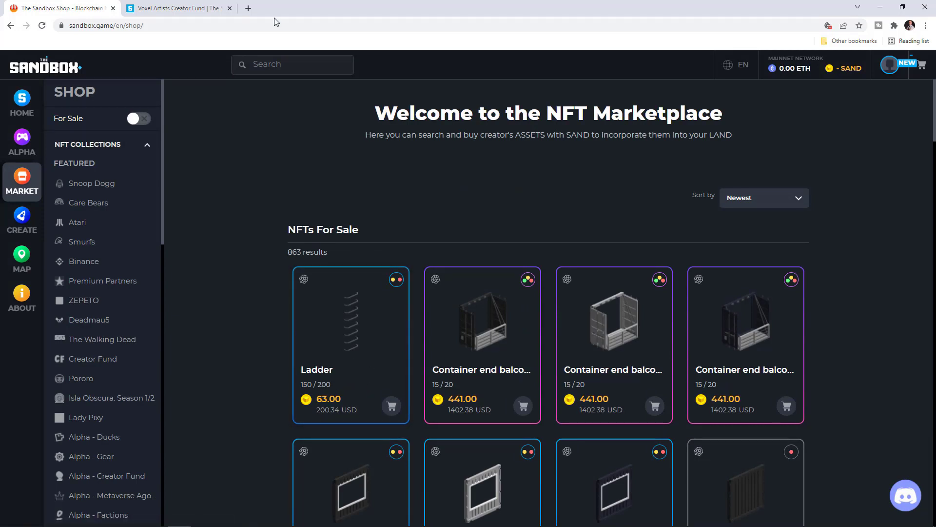
scroll(108, 290, down, 3)
scroll(108, 293, down, 2)
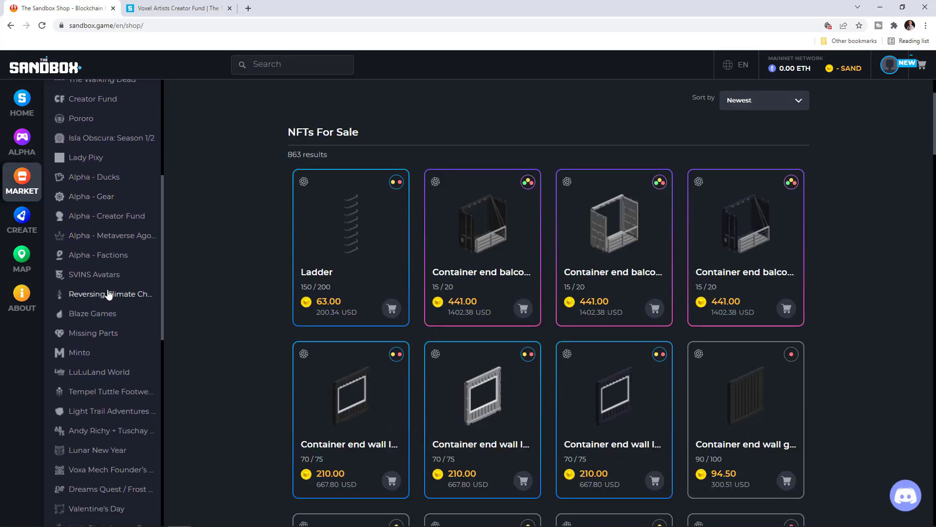
scroll(105, 274, down, 7)
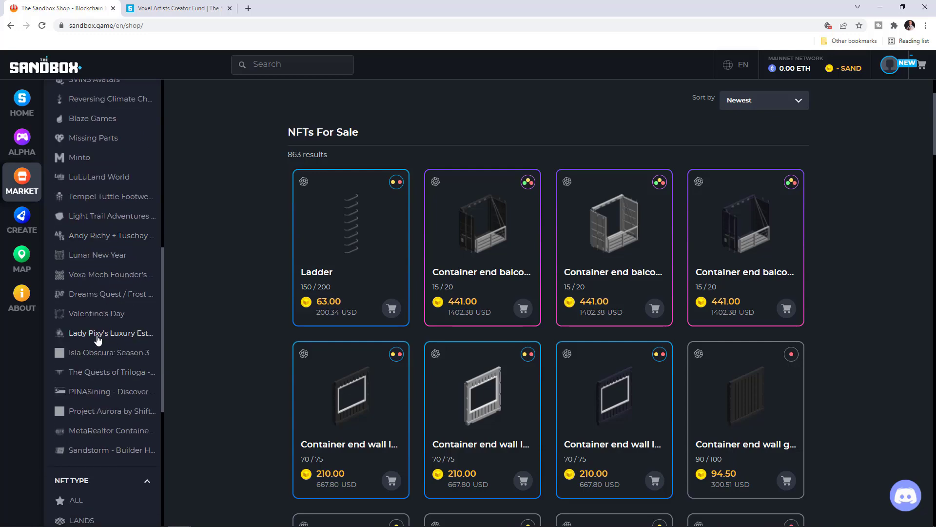
scroll(102, 350, down, 1)
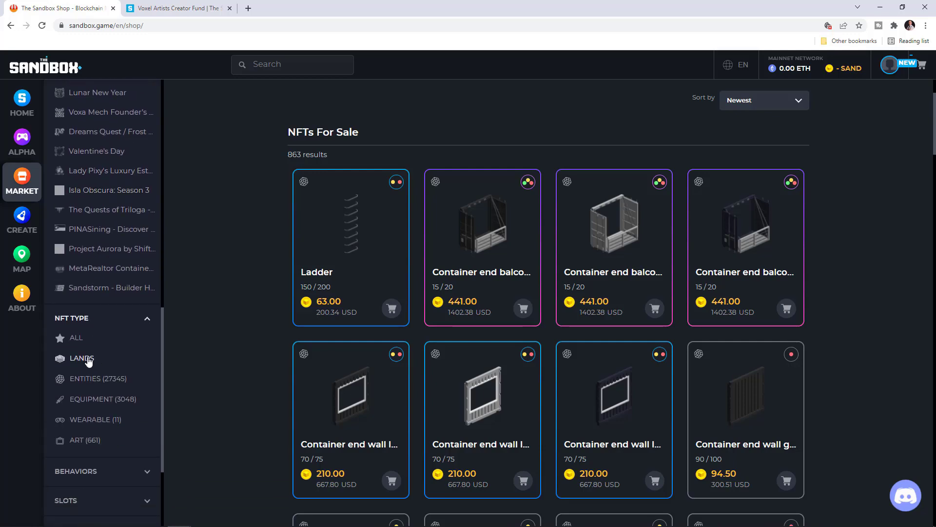
- Filter the marketplace to LANDS, EQUIPMENT and WEARABLE, then back to ALL, browsing the results
click(87, 359)
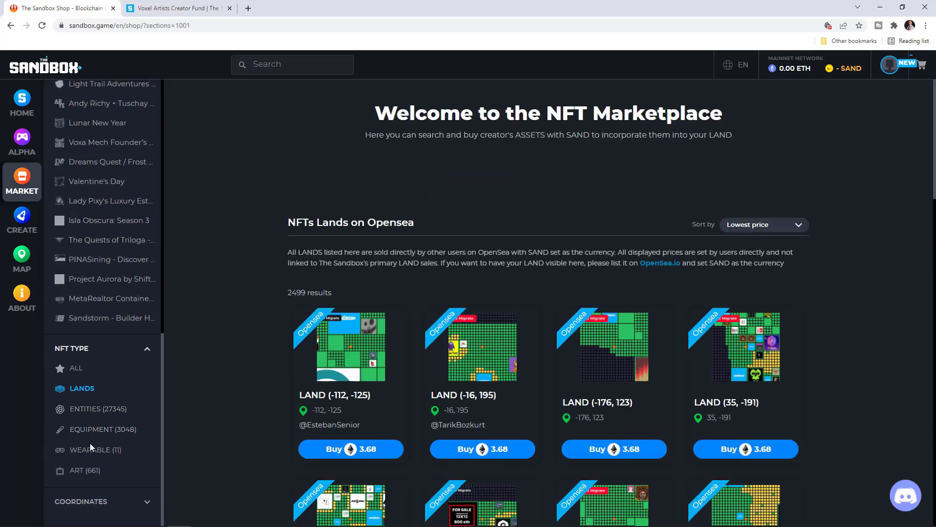
click(93, 438)
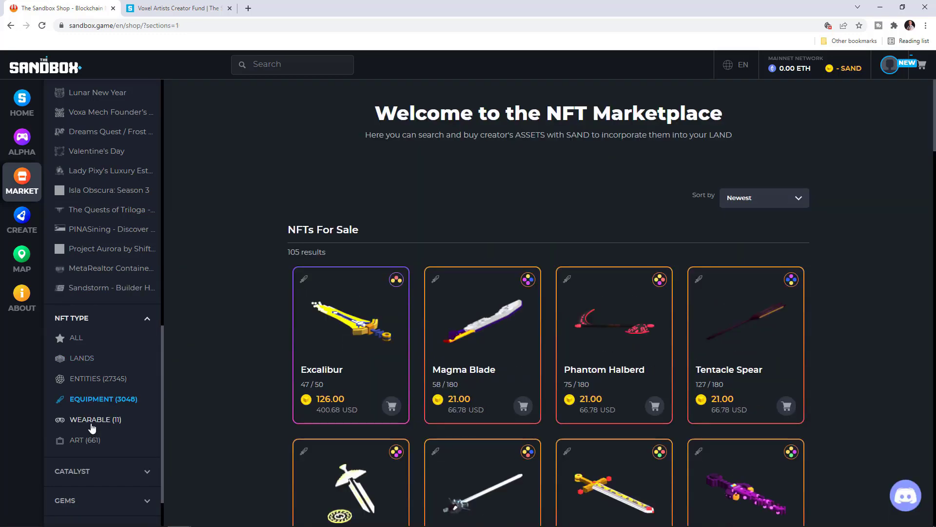
click(92, 423)
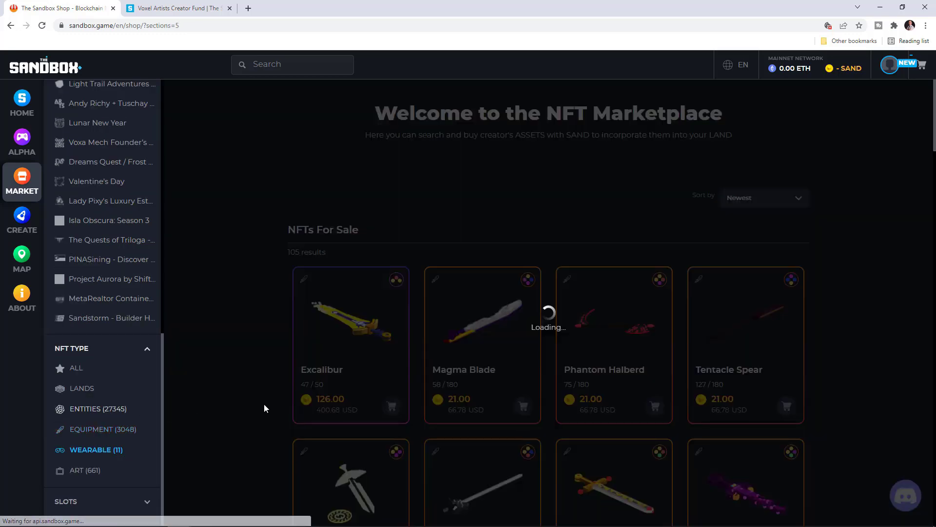
scroll(315, 381, down, 2)
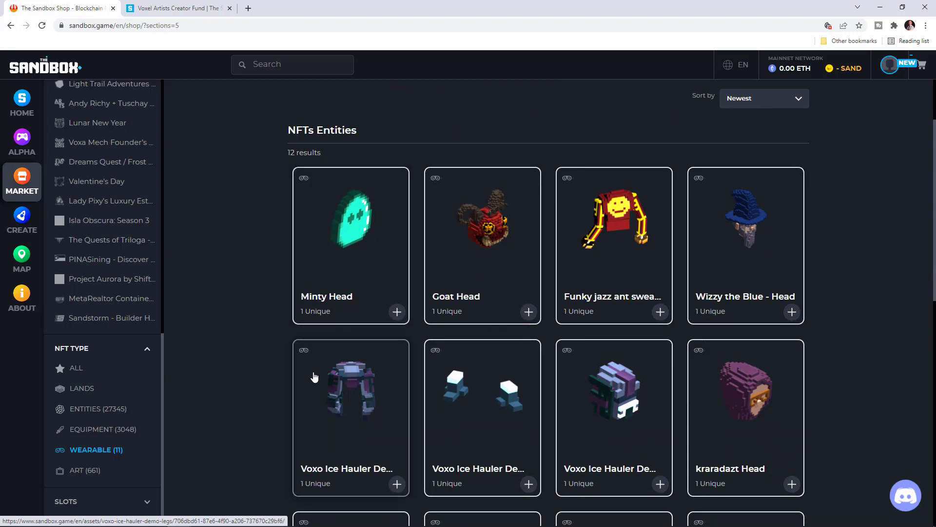
scroll(314, 377, down, 2)
click(76, 369)
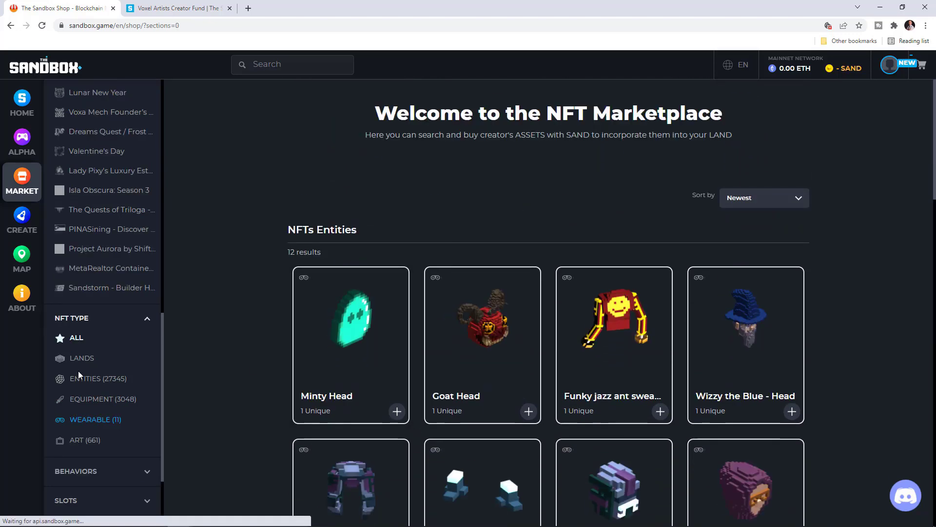
scroll(515, 331, down, 3)
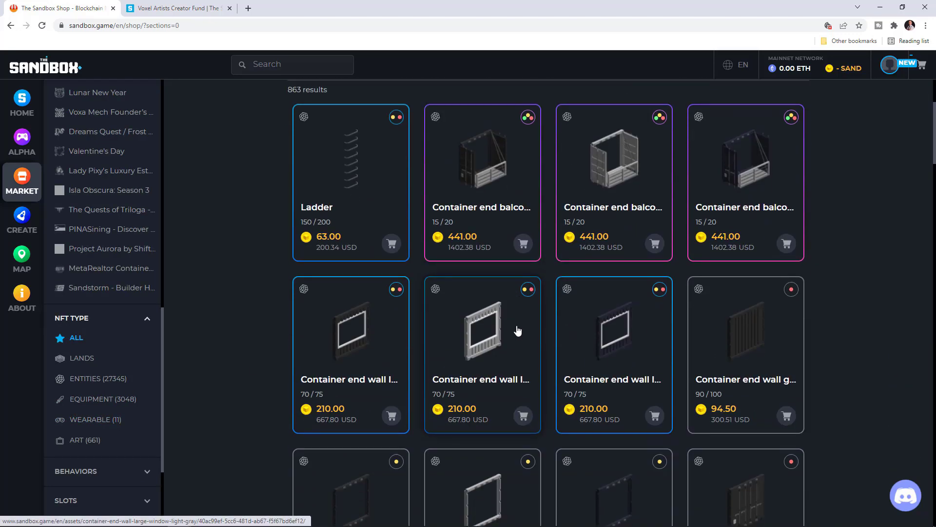
scroll(518, 331, down, 15)
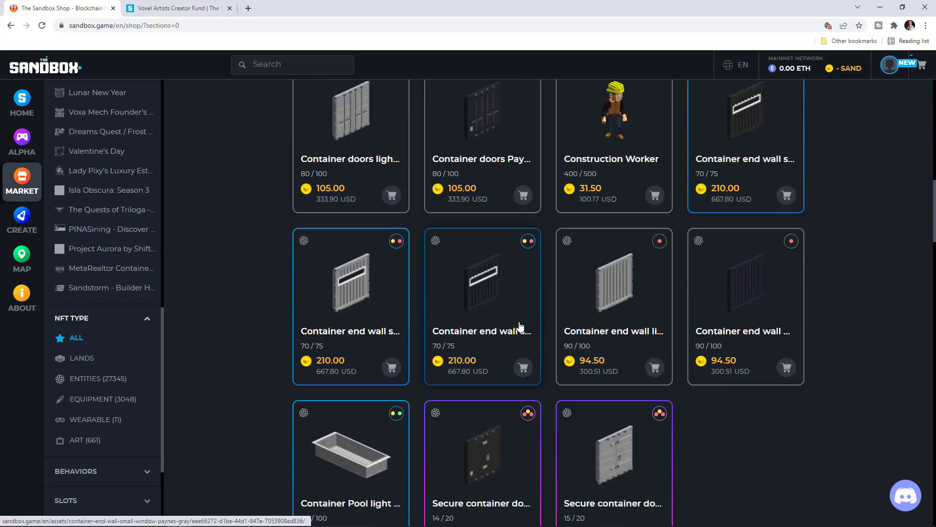
scroll(517, 328, down, 6)
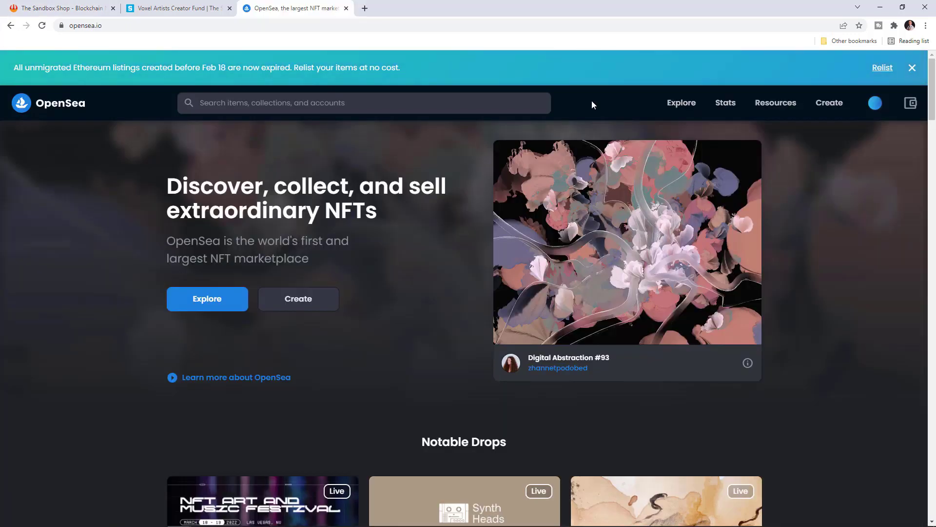
- Open OpenSea's Stats > Rankings and scroll down the top NFT collections table
mouse_move(726, 101)
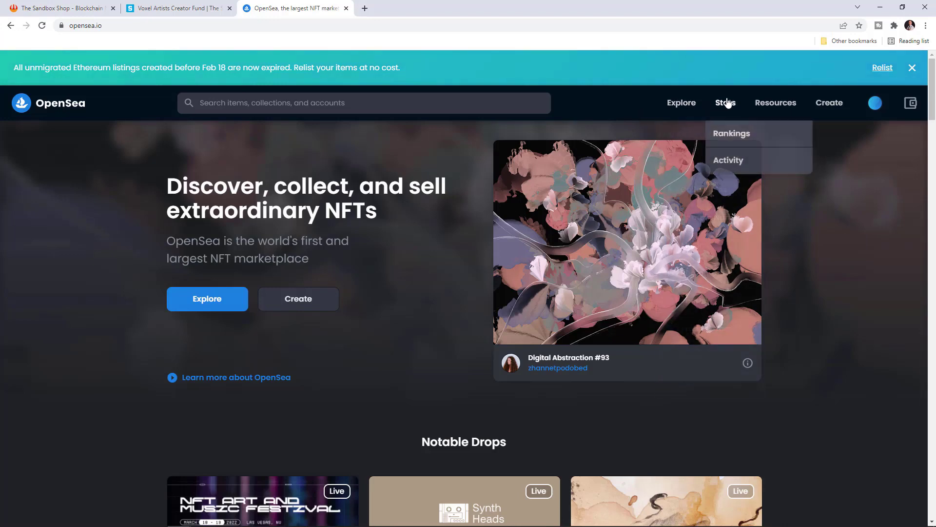
click(733, 127)
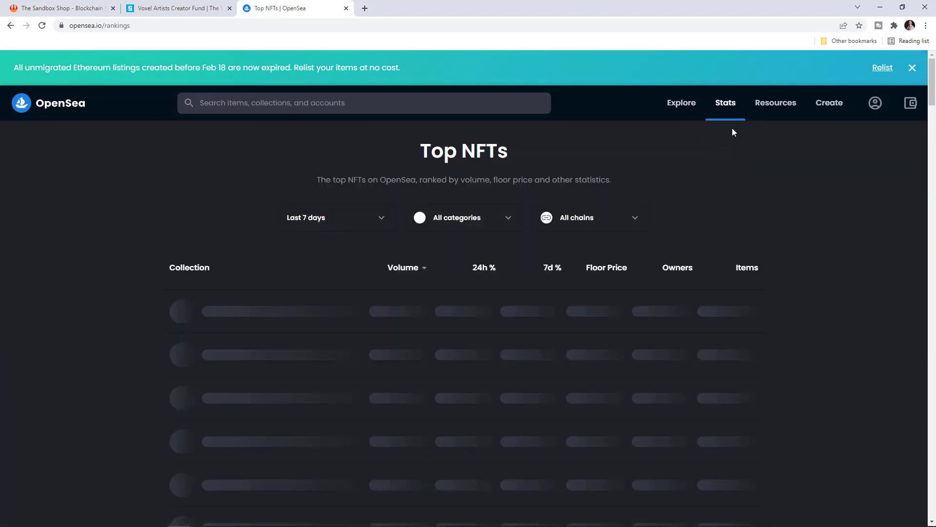
scroll(454, 262, down, 5)
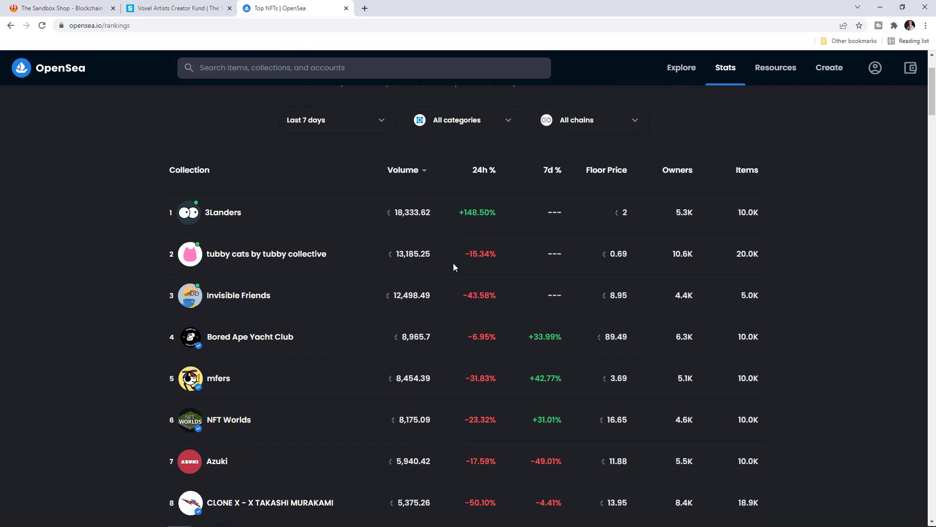
scroll(453, 266, down, 7)
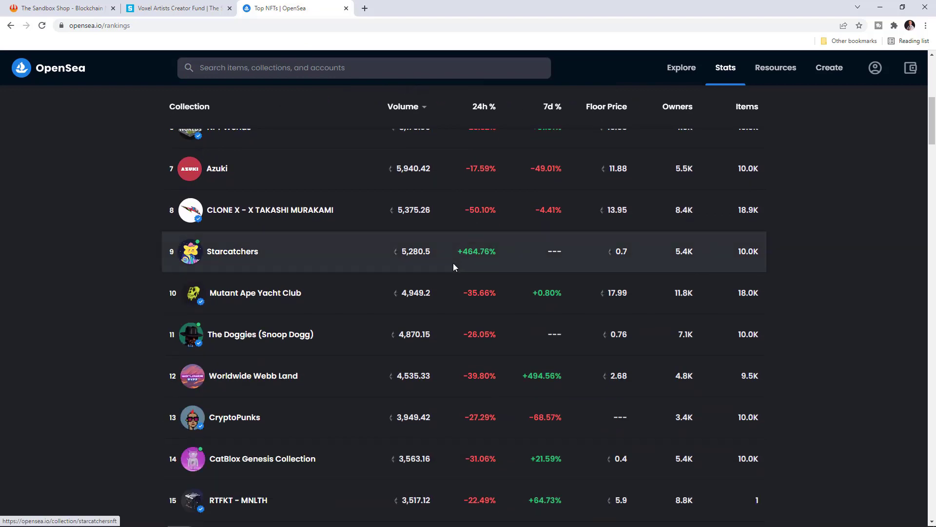
scroll(454, 273, down, 2)
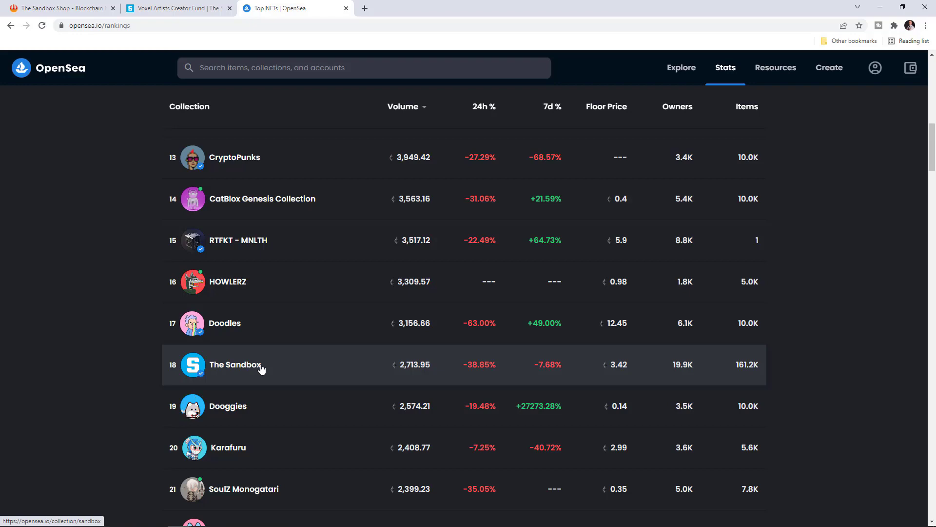
- Open The Sandbox collection page from the rankings and scroll through its listings
click(261, 367)
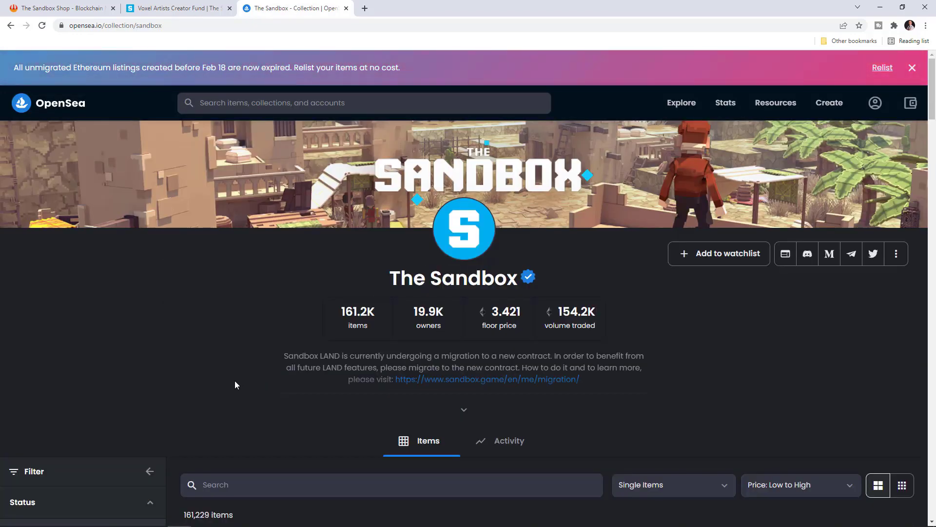
scroll(235, 385, down, 4)
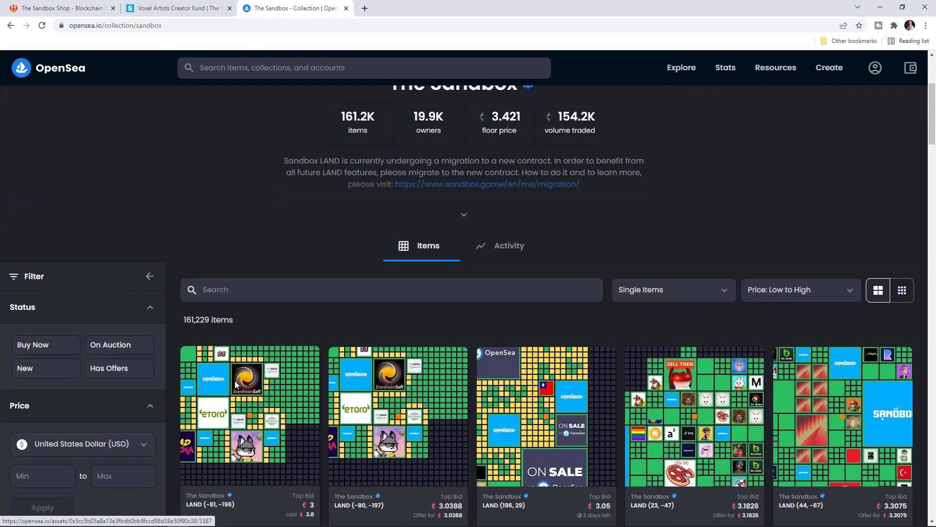
scroll(235, 380, up, 1)
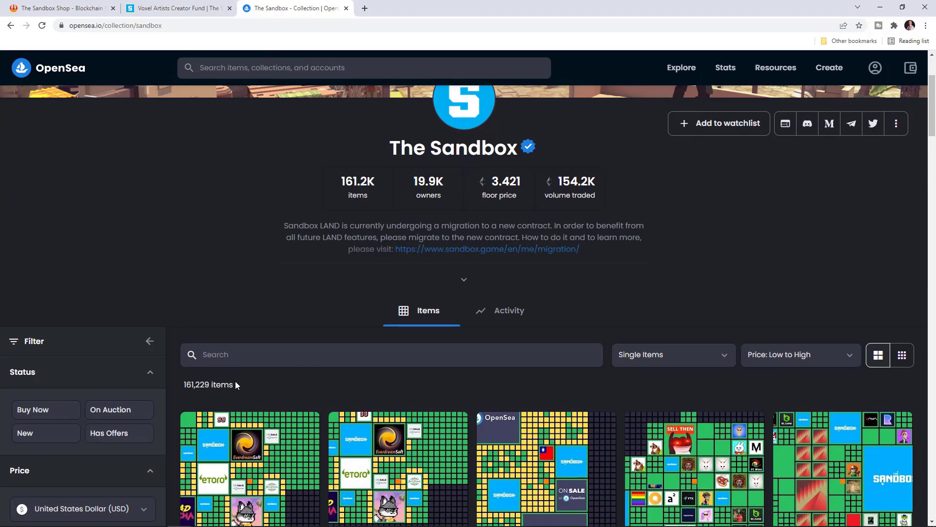
scroll(235, 385, down, 1)
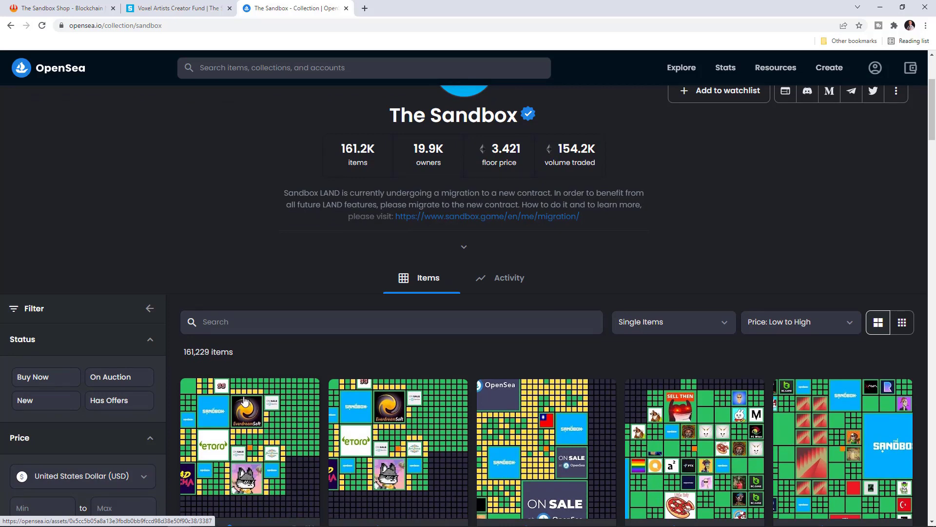
scroll(244, 400, up, 3)
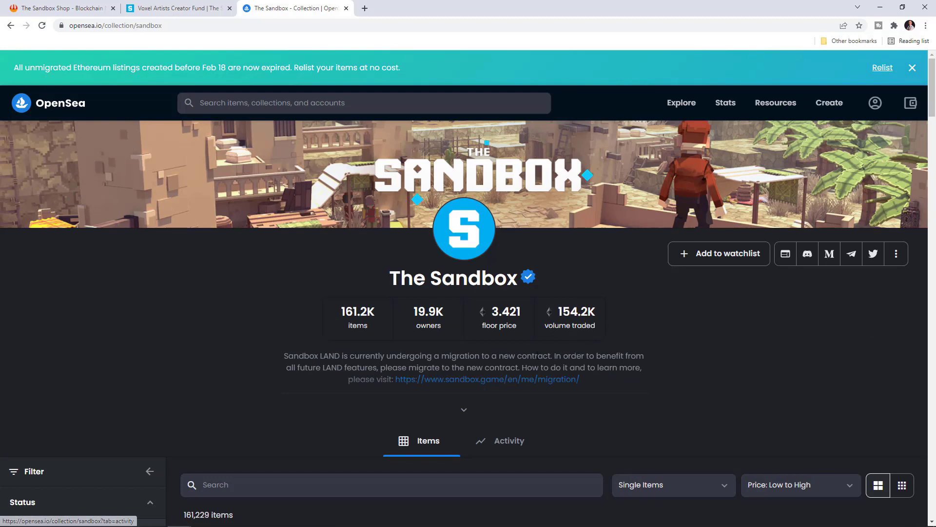
- Back on The Sandbox Shop tab, select the Featured Creator Fund collection
click(150, 6)
click(73, 5)
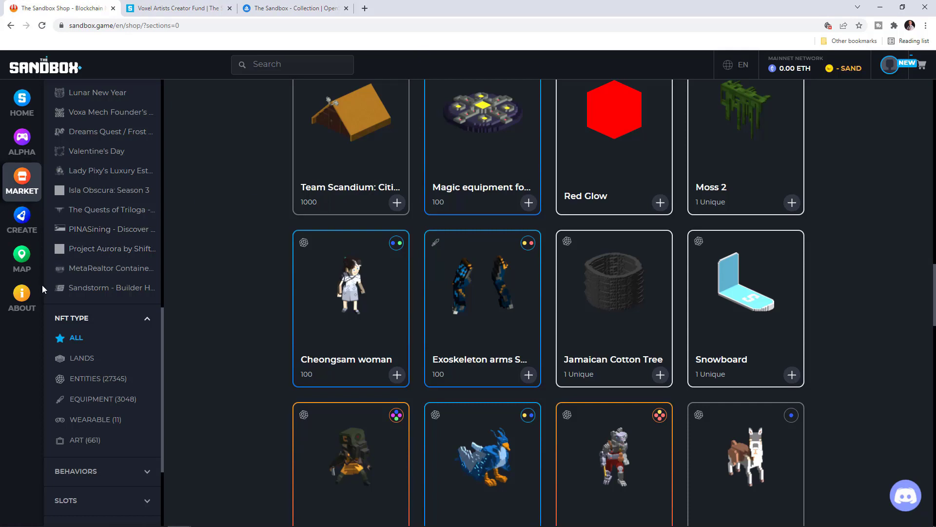
scroll(98, 234, up, 3)
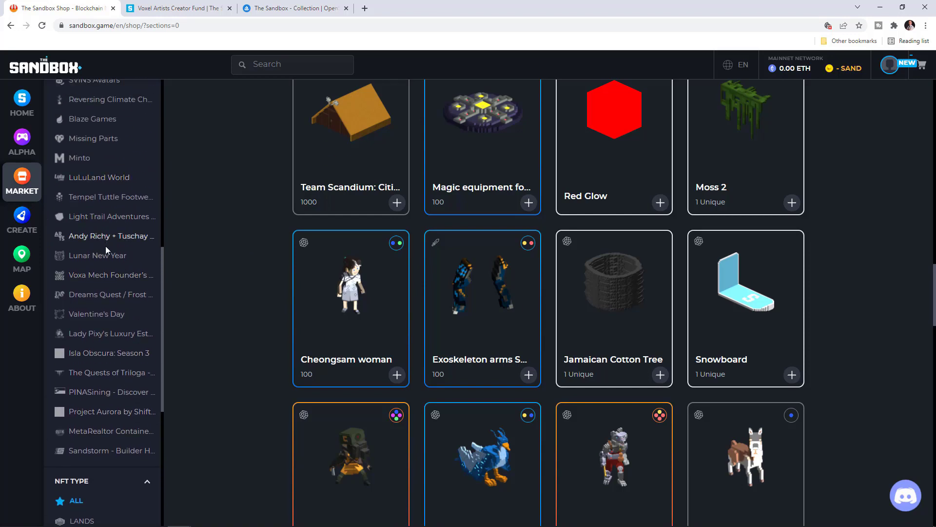
scroll(106, 250, up, 3)
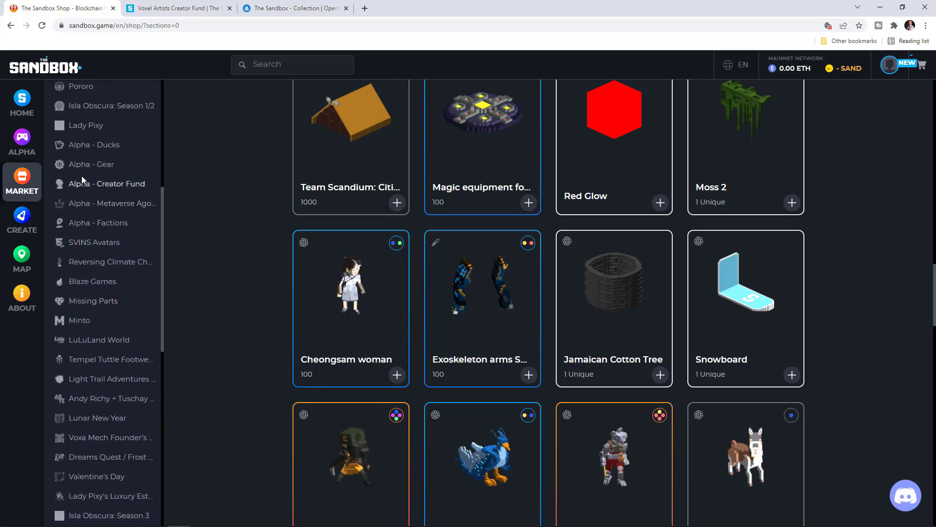
scroll(86, 171, up, 5)
click(104, 295)
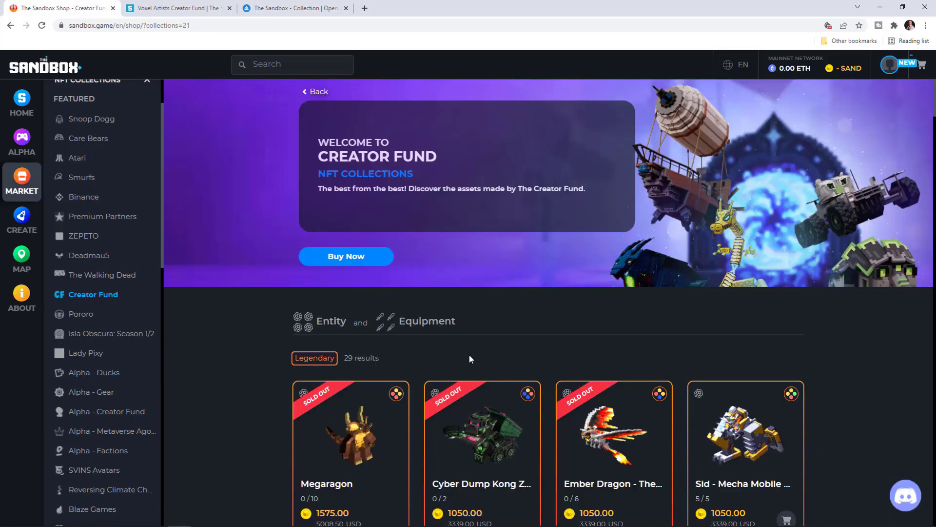
- Scroll through the Creator Fund's legendary items down to Arctic Centaur Archer
scroll(470, 355, down, 2)
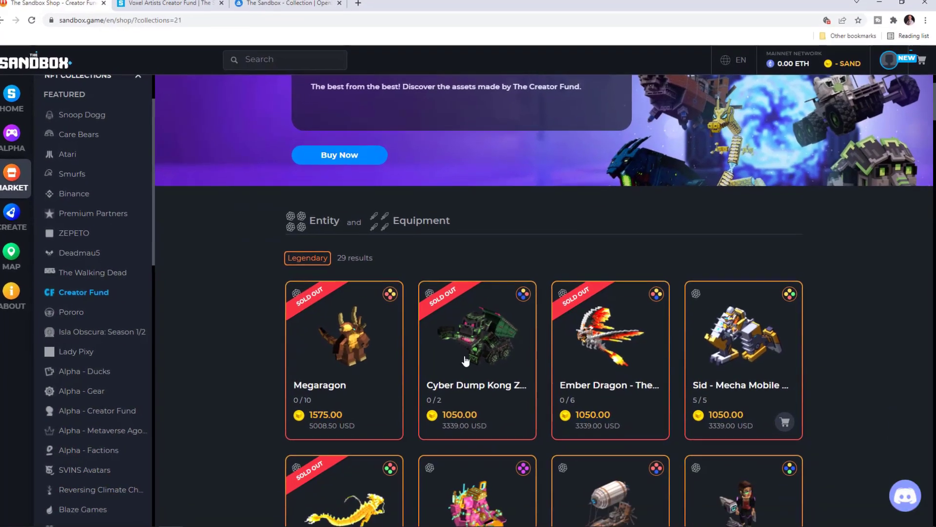
scroll(466, 361, down, 3)
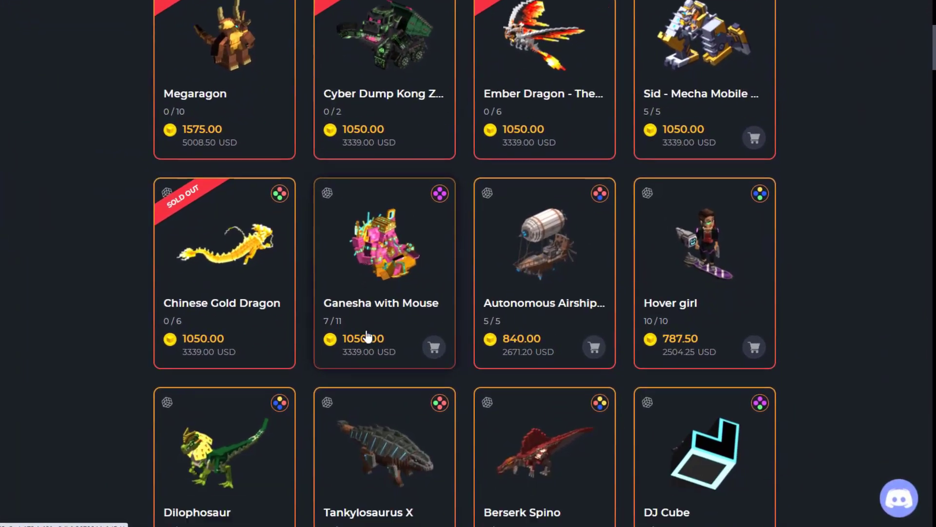
scroll(344, 329, down, 3)
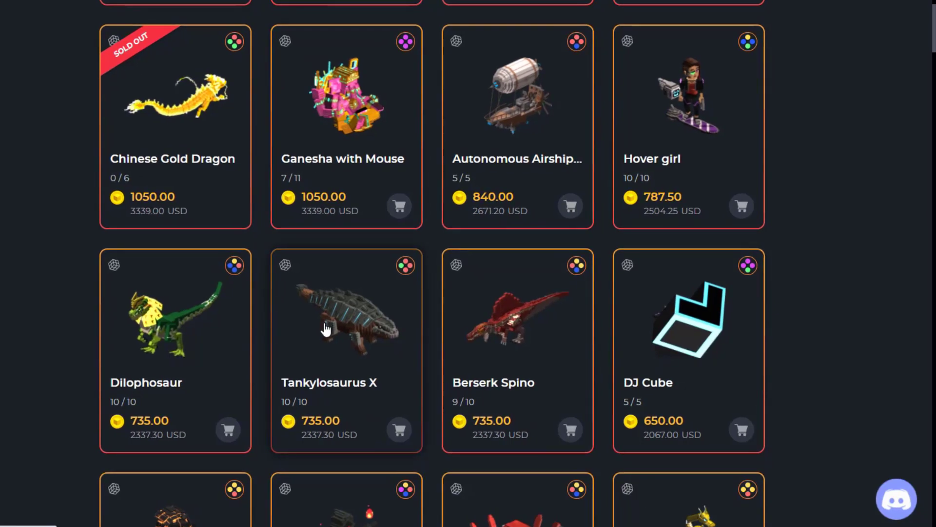
scroll(243, 347, down, 4)
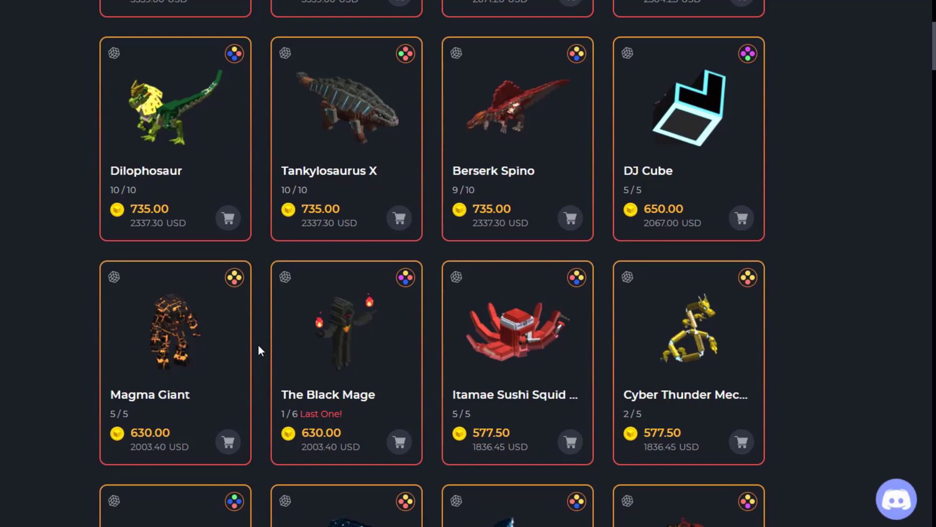
scroll(346, 163, down, 3)
scroll(354, 179, down, 2)
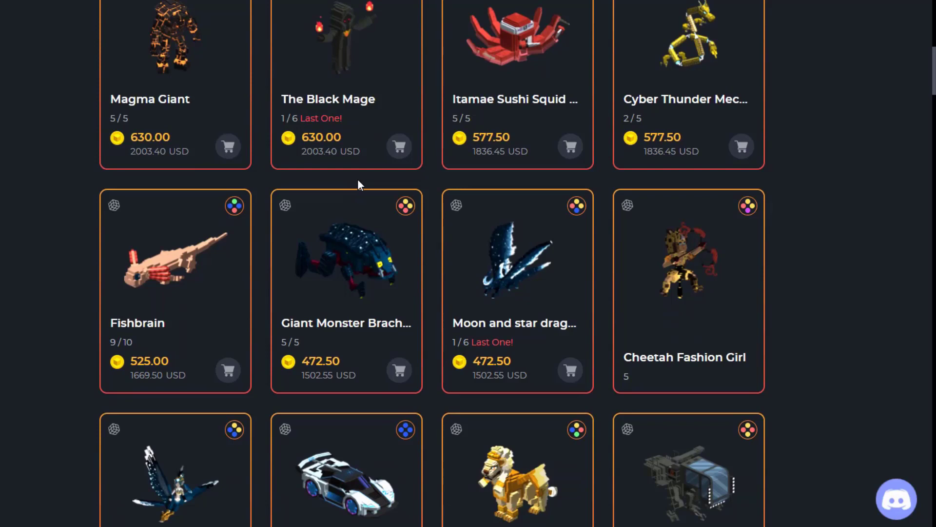
scroll(361, 204, down, 4)
scroll(348, 241, down, 2)
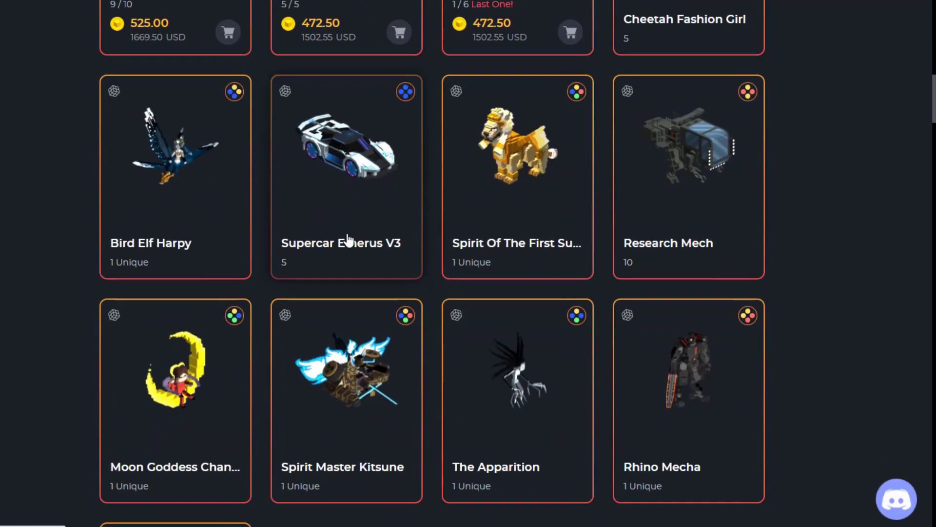
scroll(347, 239, down, 3)
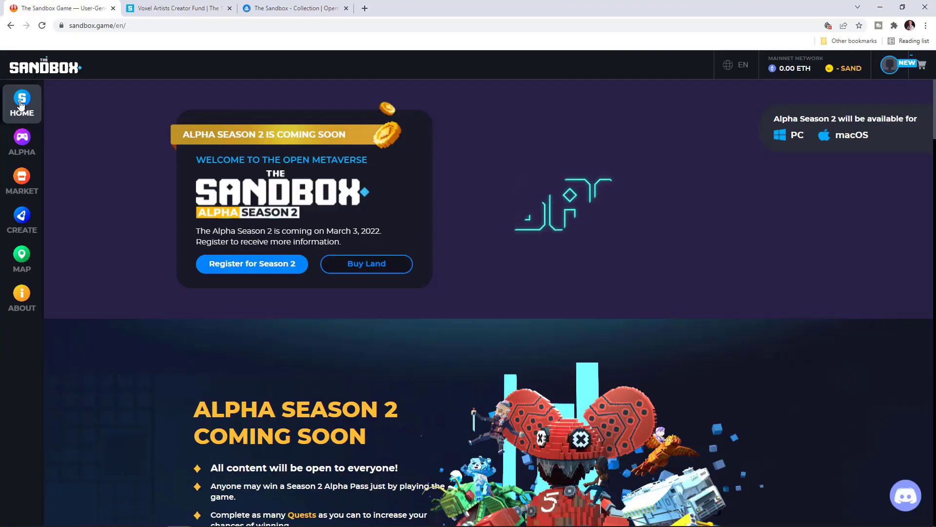
scroll(387, 320, down, 4)
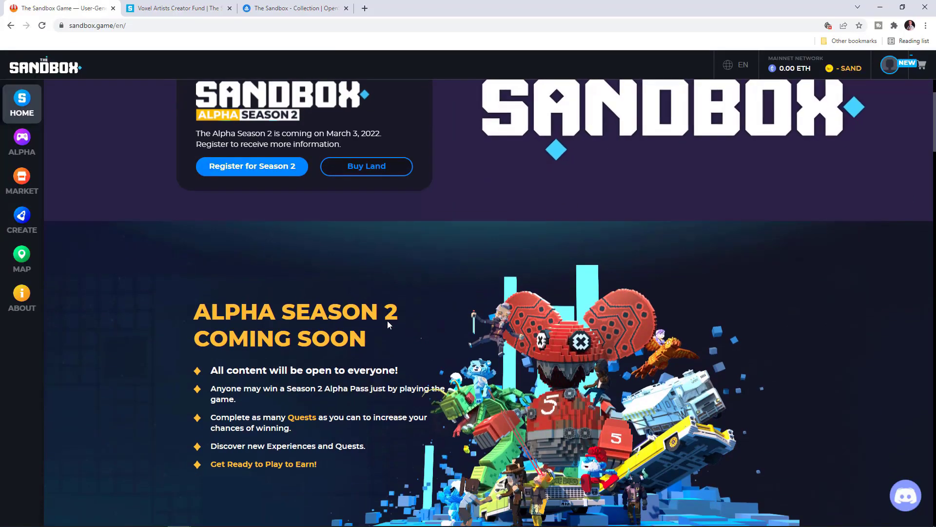
scroll(388, 323, down, 3)
scroll(388, 330, down, 6)
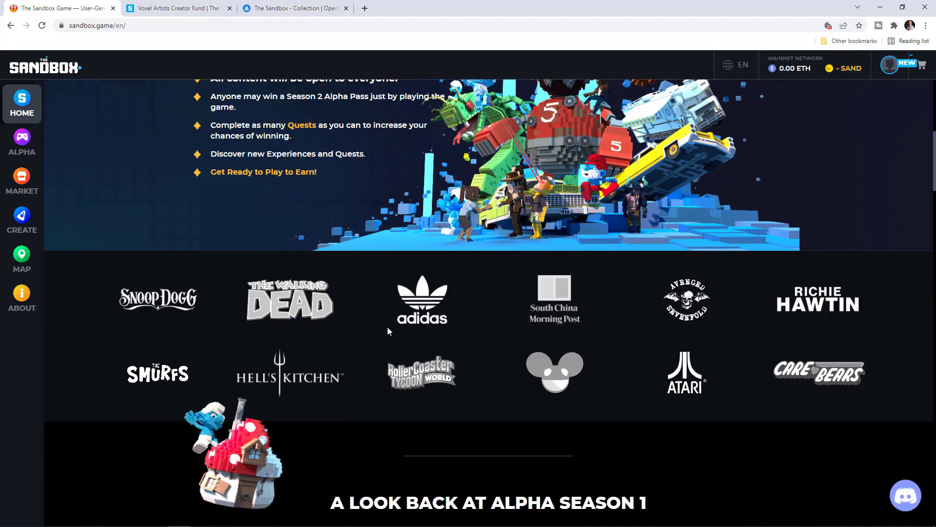
scroll(387, 331, down, 3)
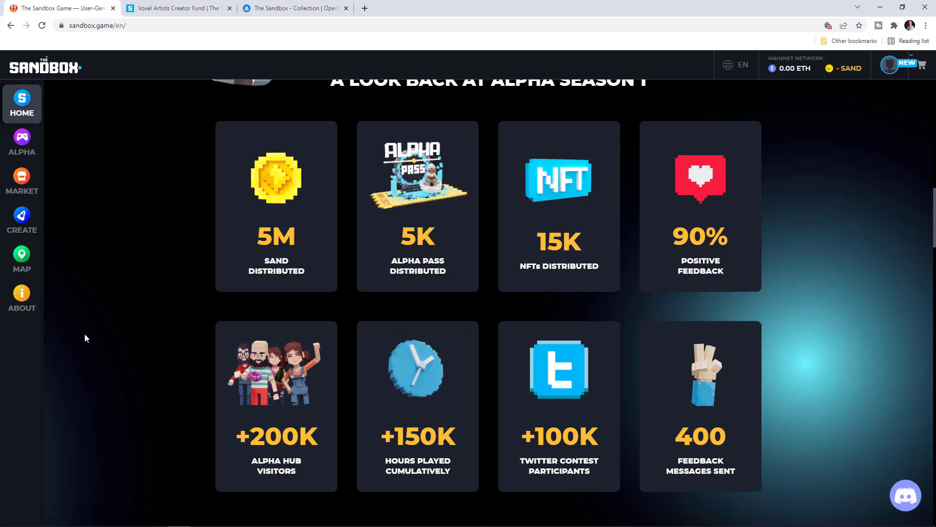
scroll(85, 334, up, 3)
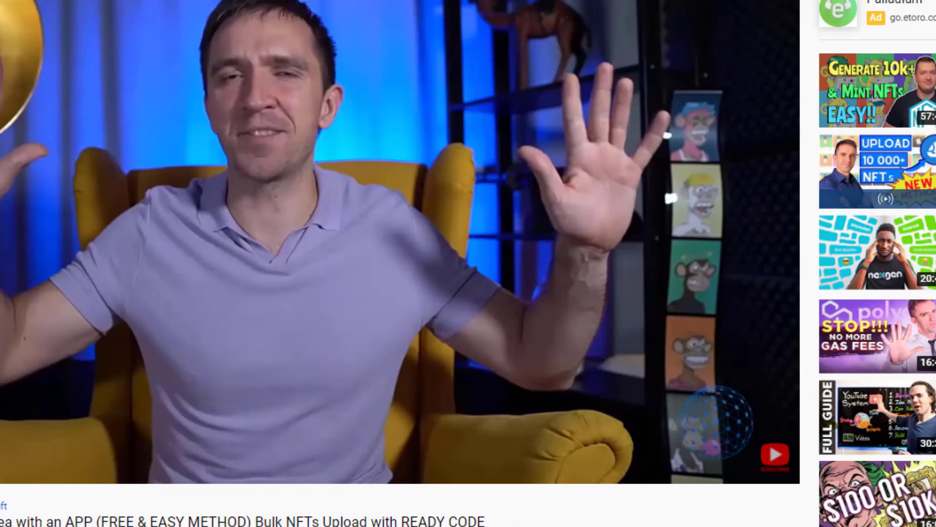
click(363, 331)
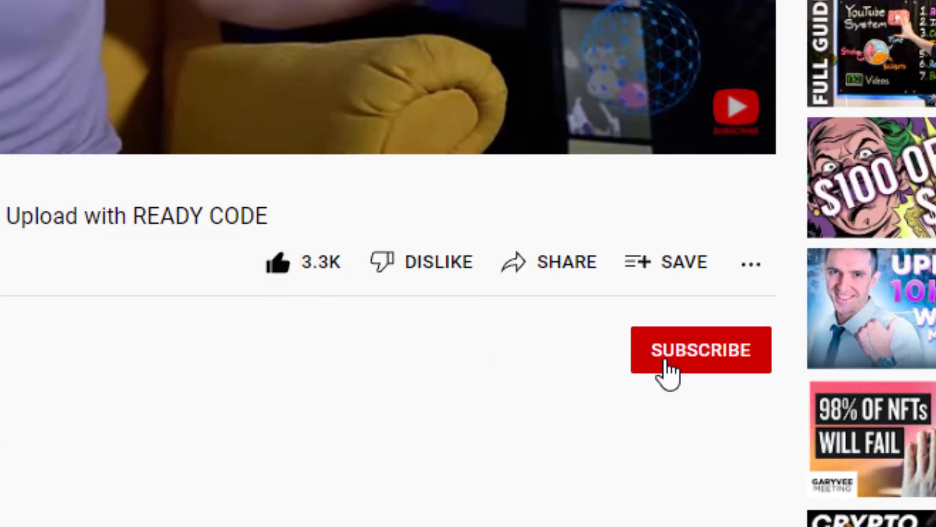